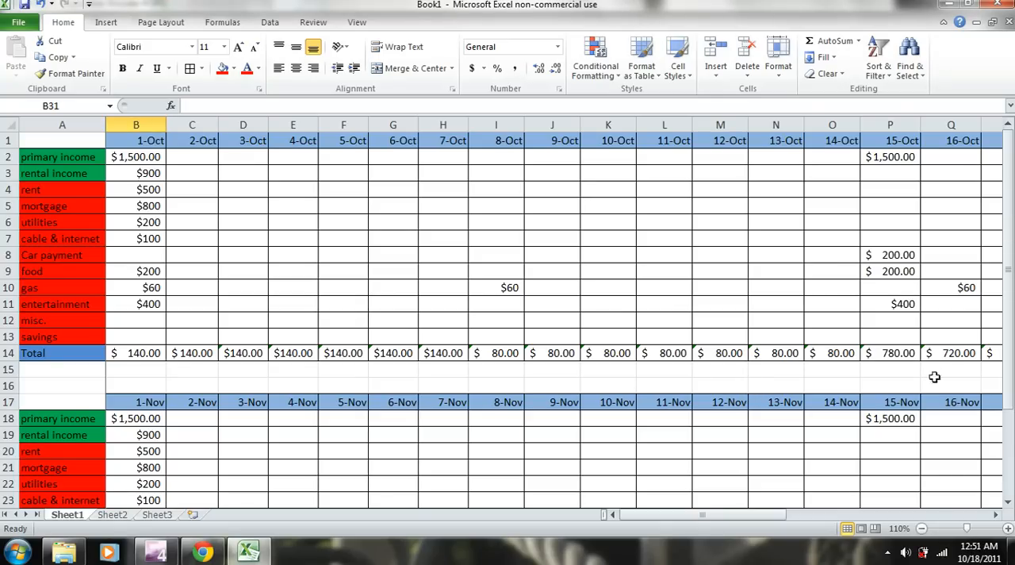
AutoFit the later day columns so amounts like $1,500.00 show, undoing an accidental manual resize
left_click(922, 528)
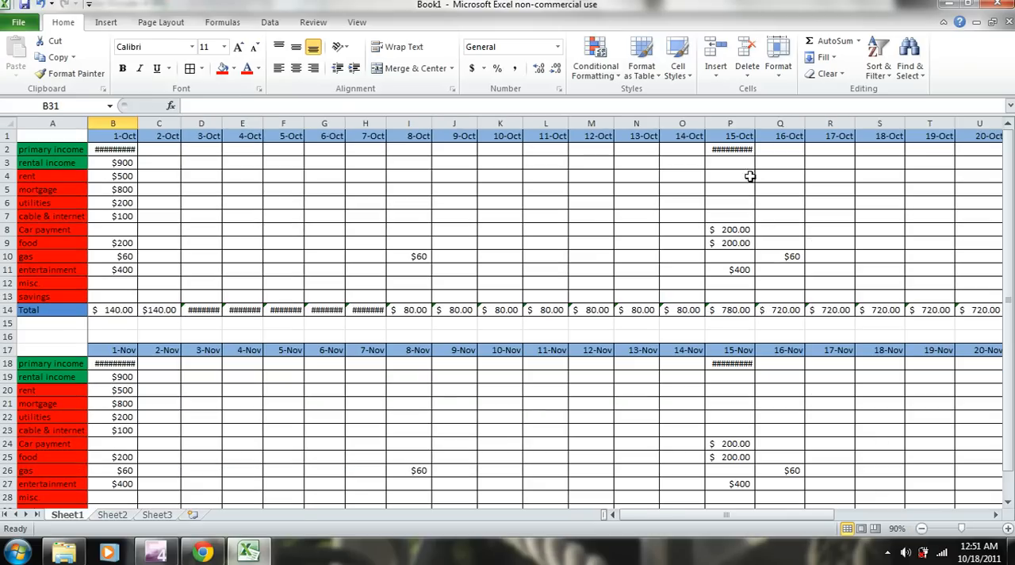
double_click(754, 124)
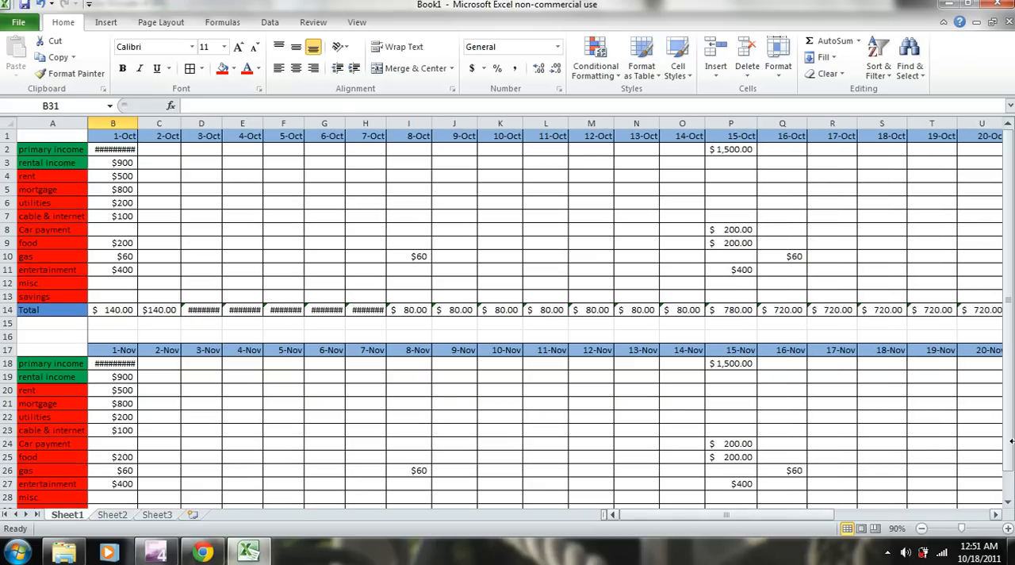
left_click_drag(1008, 309, 1008, 317)
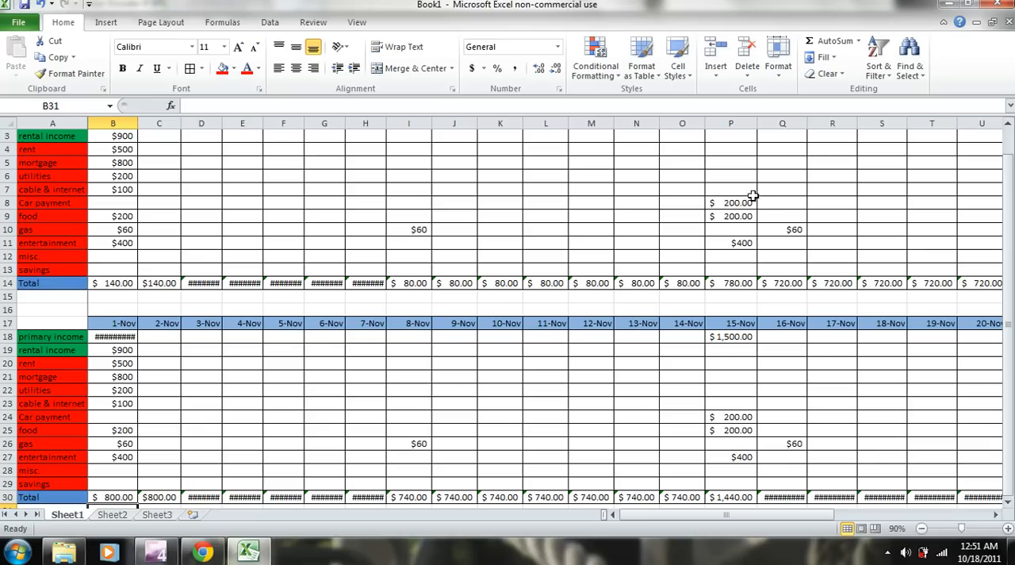
left_click_drag(658, 124, 666, 124)
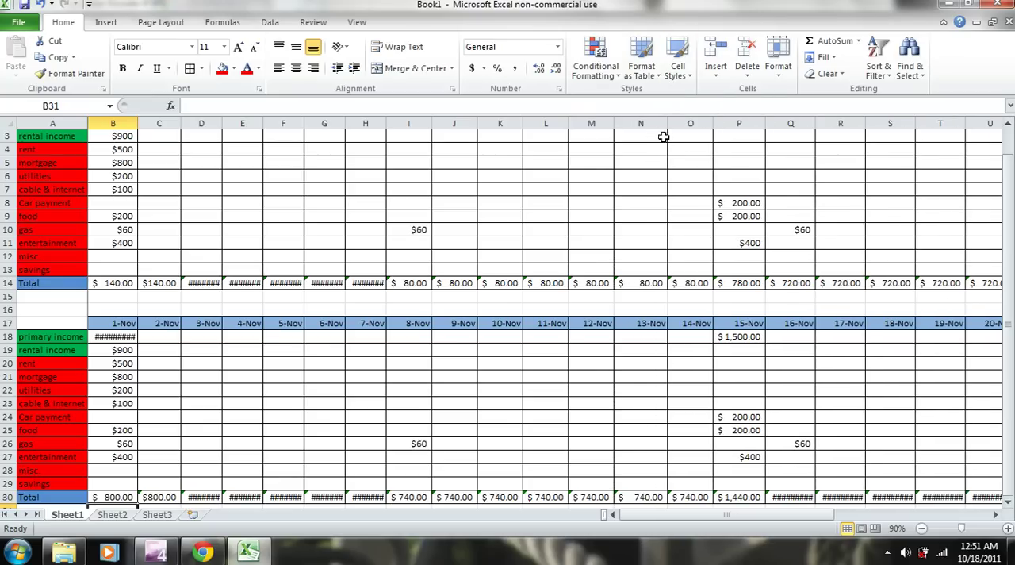
left_click(48, 9)
mouse_move(577, 123)
left_mouse_down()
mouse_move(954, 123)
mouse_move(940, 123)
left_mouse_up()
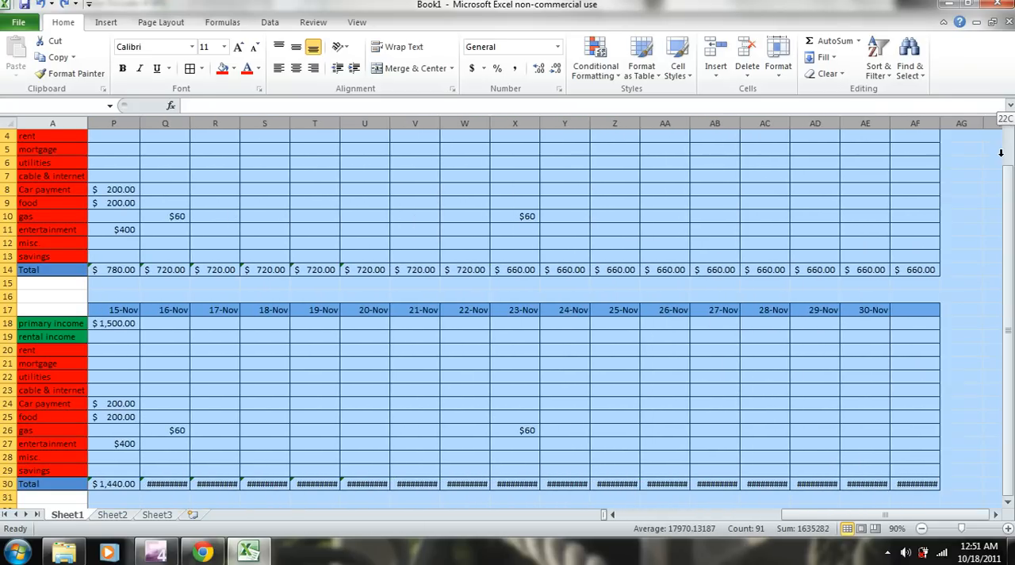
double_click(589, 125)
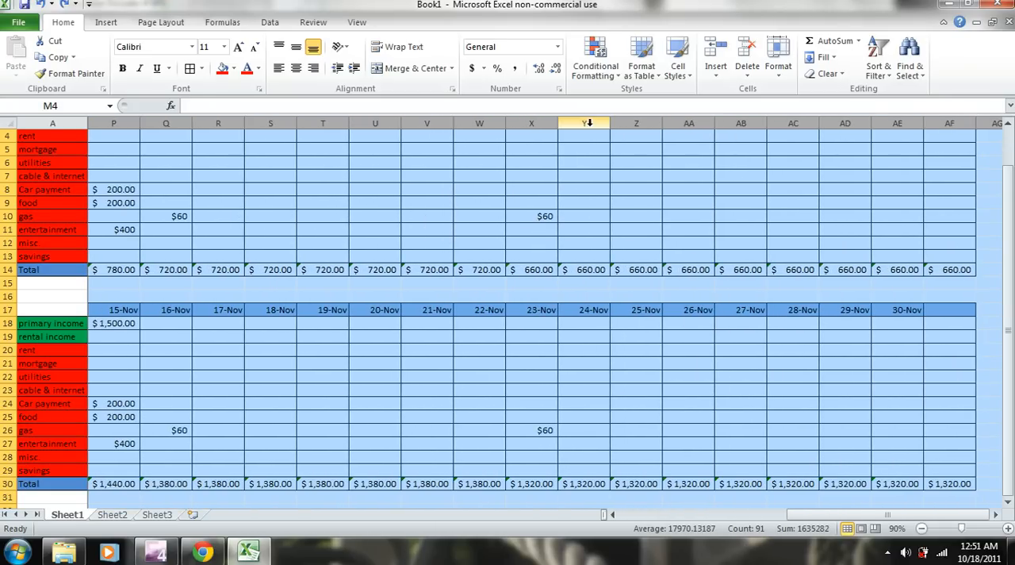
left_click_drag(840, 513, 649, 517)
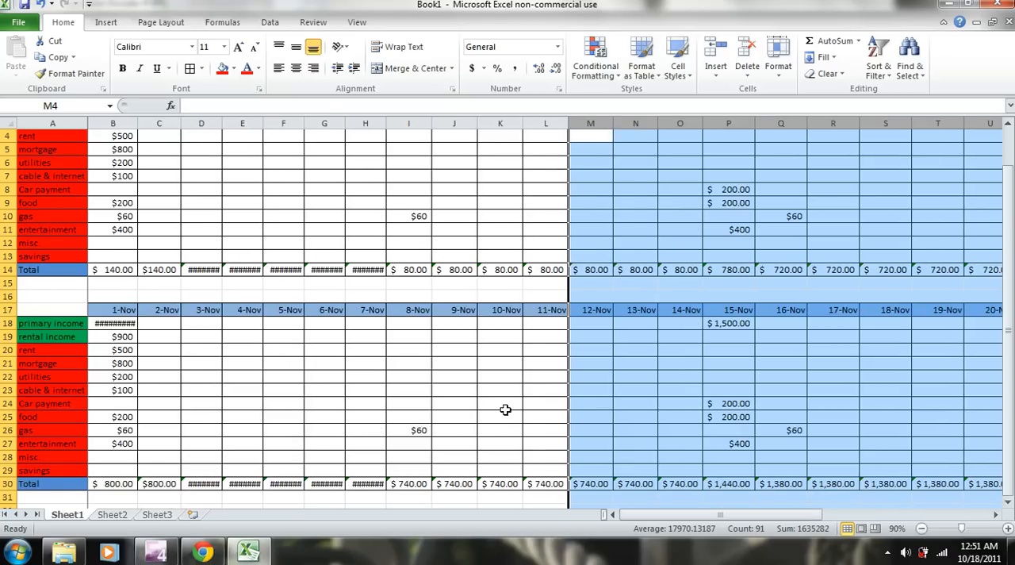
AutoFit the first nine day columns so their amounts and totals display in full
left_click_drag(161, 123, 460, 123)
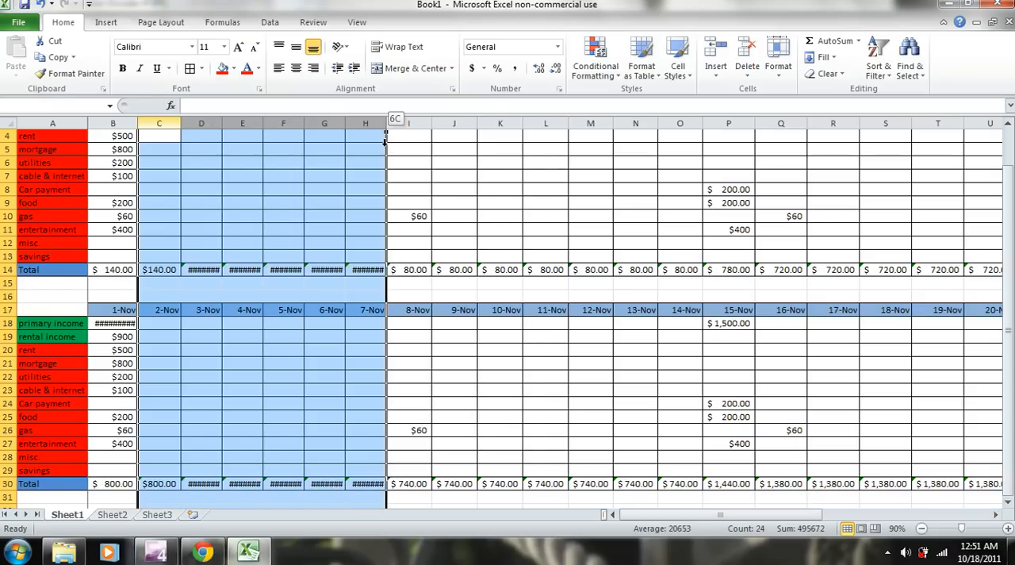
left_click_drag(346, 122, 340, 122)
left_click(360, 123)
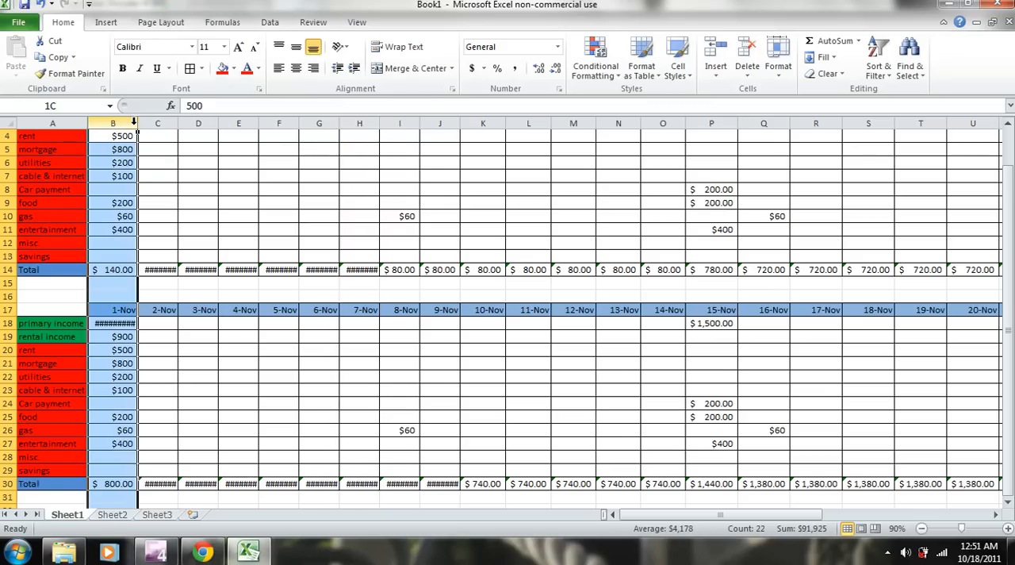
left_click_drag(113, 123, 459, 137)
double_click(339, 123)
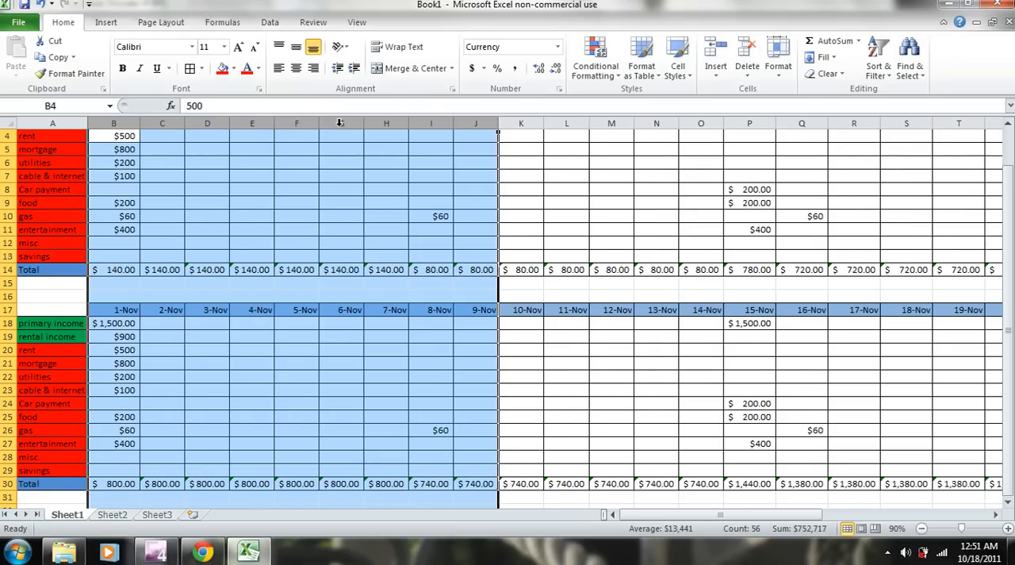
left_click(700, 350)
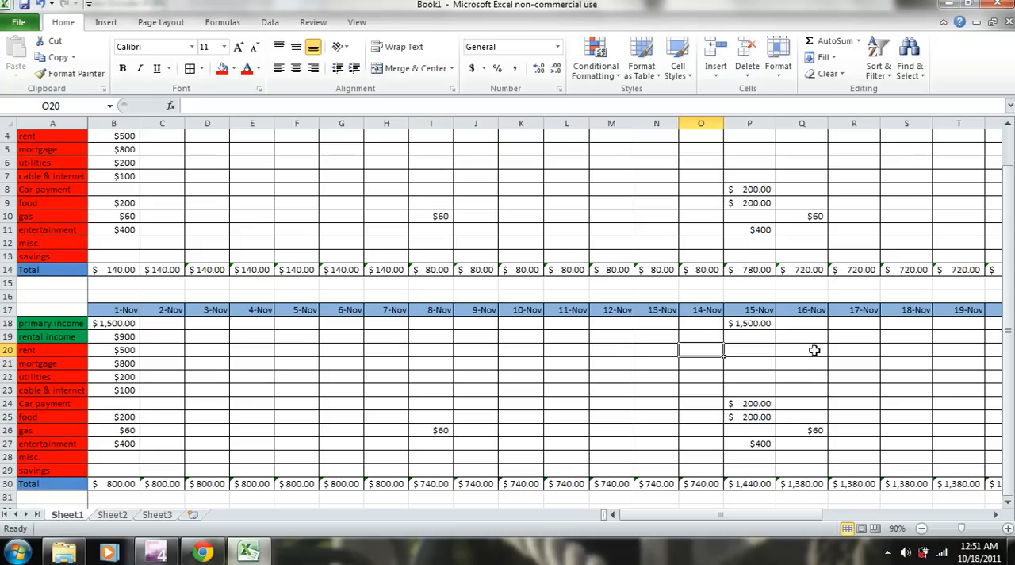
left_click(1009, 528)
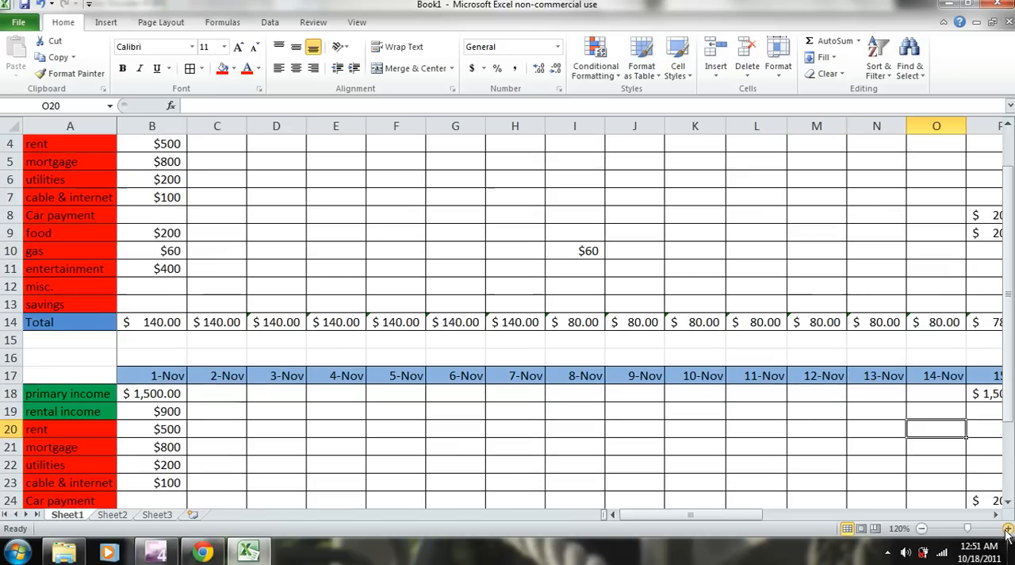
left_click_drag(1011, 238, 1010, 446)
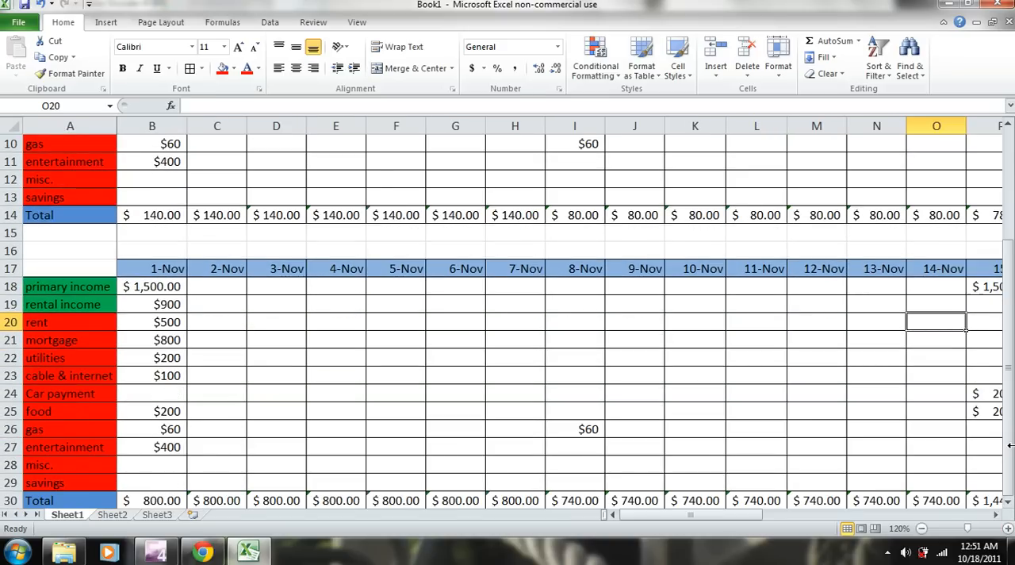
left_click(1008, 500)
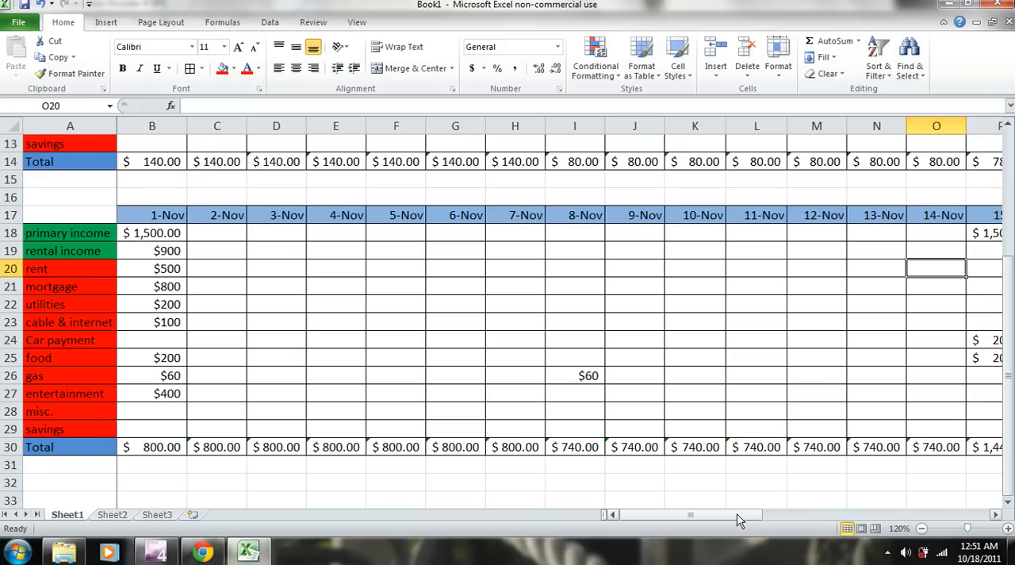
scroll(842, 391, "down", 3)
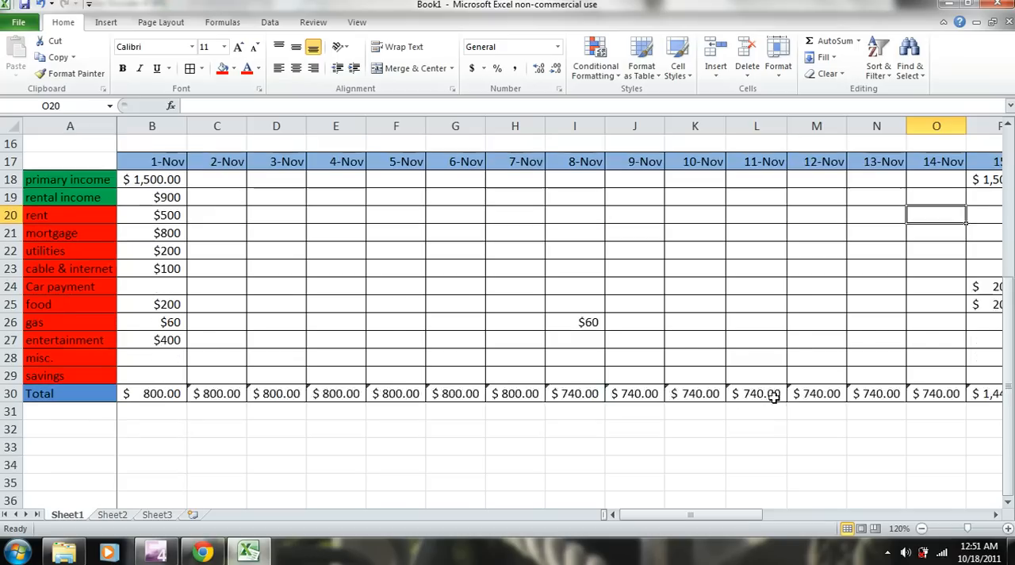
scroll(773, 395, "down", 3)
scroll(769, 400, "up", 6)
scroll(769, 401, "down", 3)
scroll(770, 400, "up", 3)
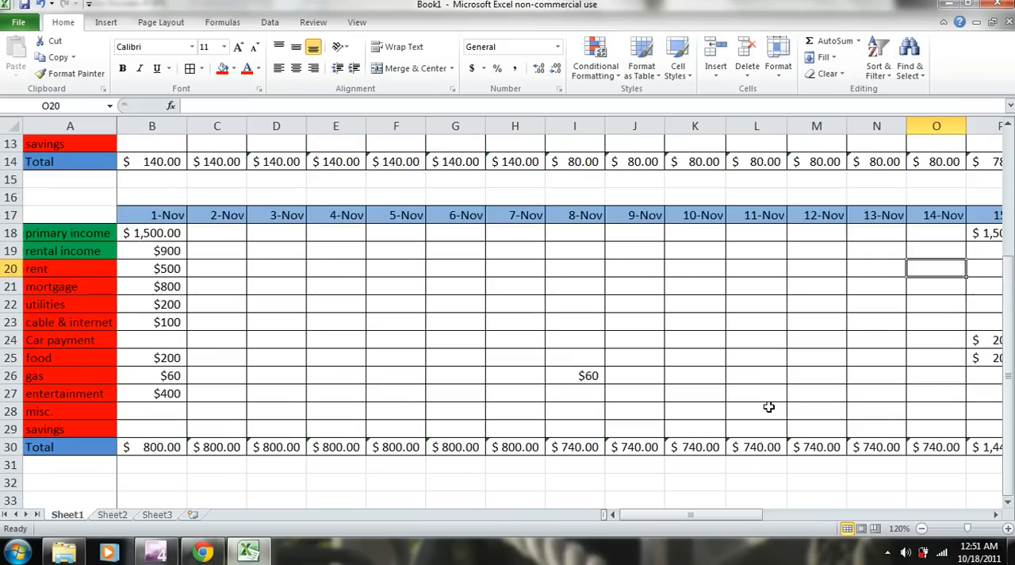
scroll(770, 402, "up", 2)
scroll(767, 407, "down", 2)
left_click_drag(754, 516, 719, 523)
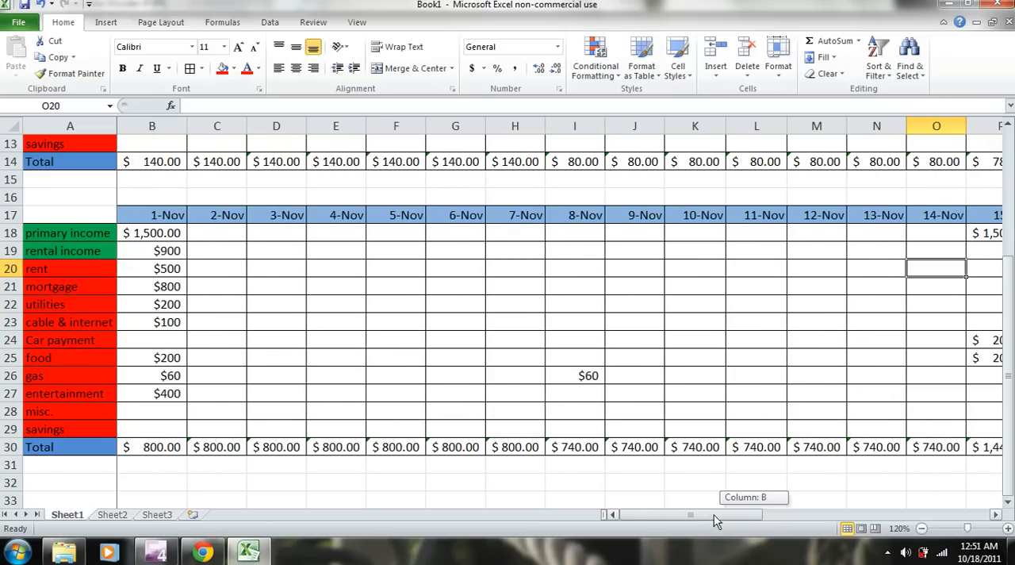
scroll(711, 433, "up", 3)
scroll(711, 434, "up", 3)
scroll(712, 433, "down", 3)
scroll(711, 433, "up", 3)
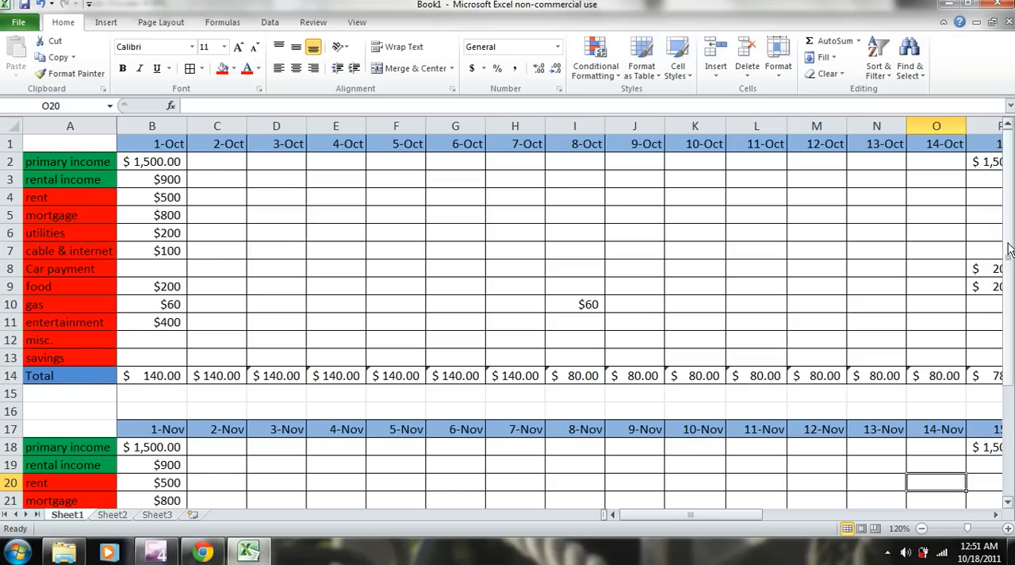
scroll(867, 299, "down", 3)
scroll(867, 299, "up", 3)
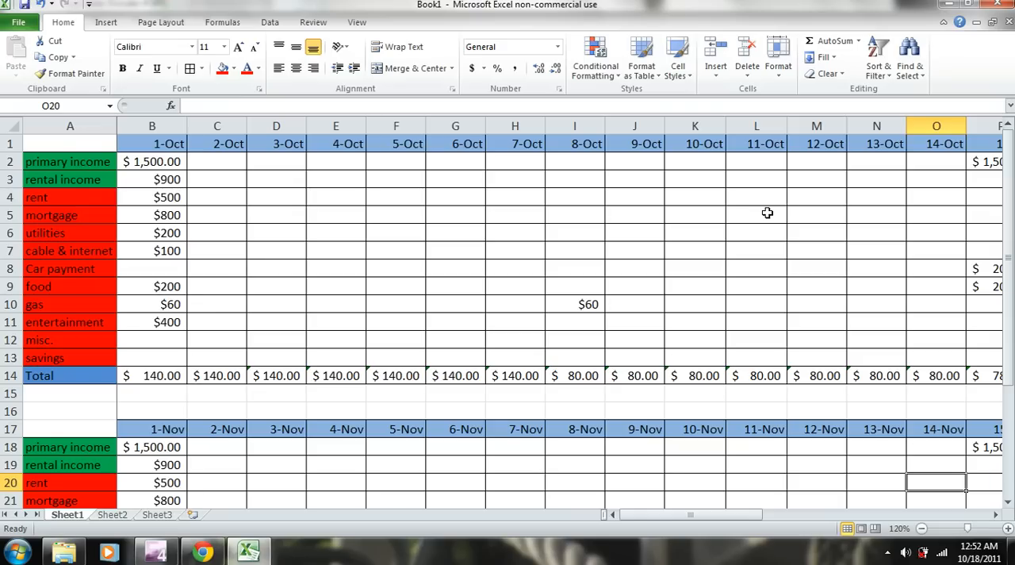
scroll(760, 216, "down", 2)
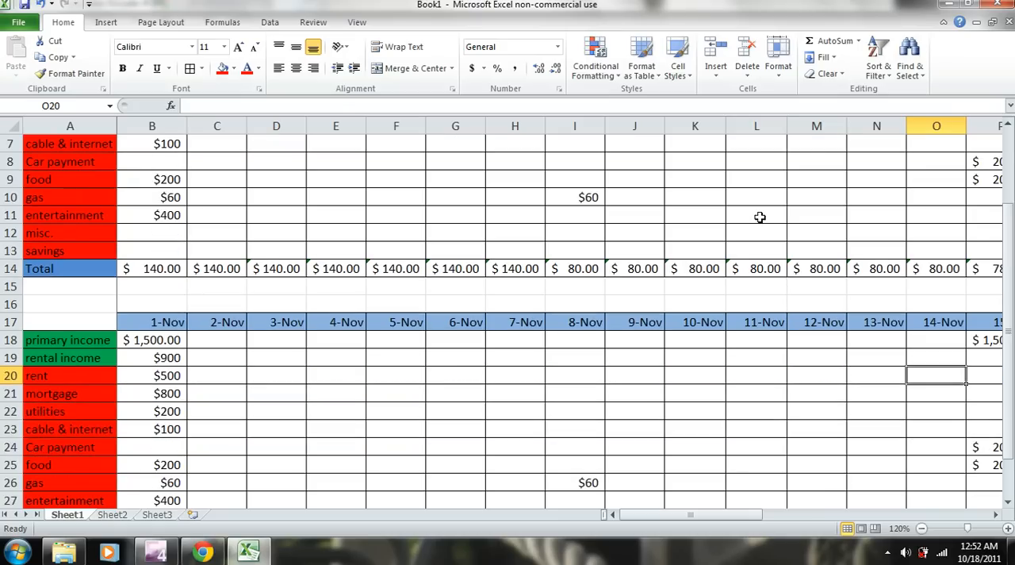
scroll(760, 217, "up", 2)
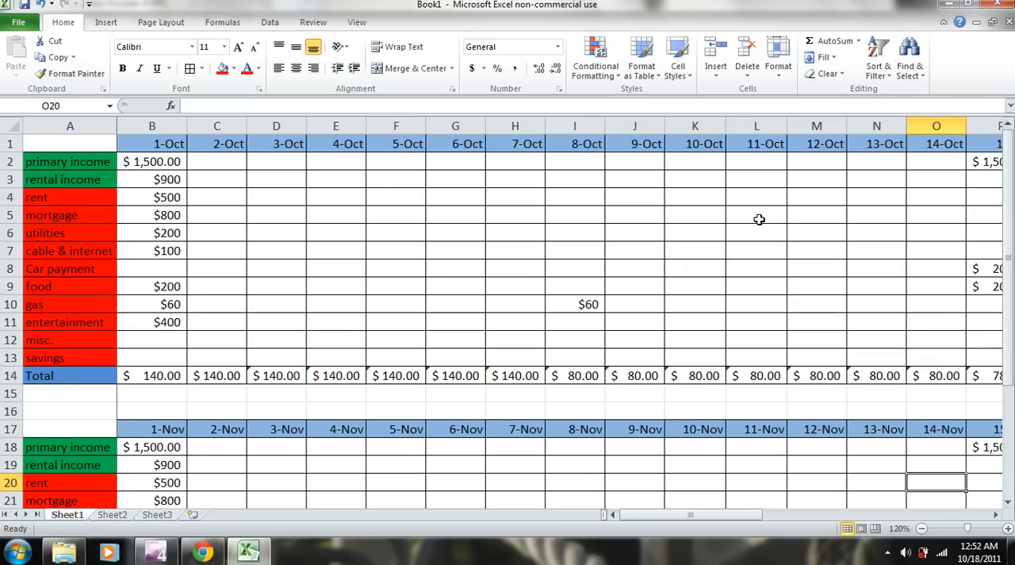
scroll(754, 246, "down", 1)
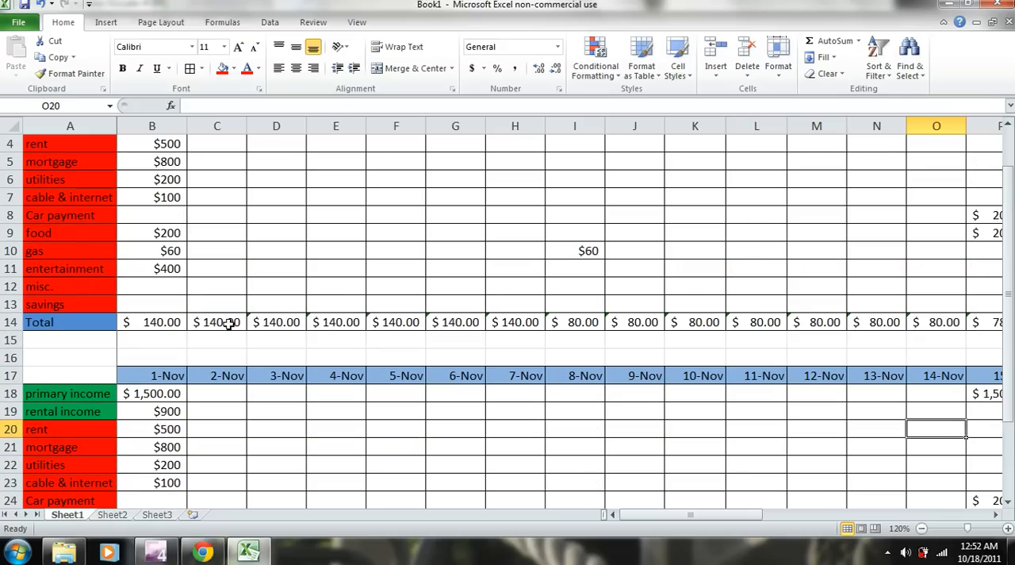
mouse_move(690, 514)
left_mouse_down()
mouse_move(903, 519)
mouse_move(689, 514)
left_mouse_up()
scroll(658, 455, "down", 4)
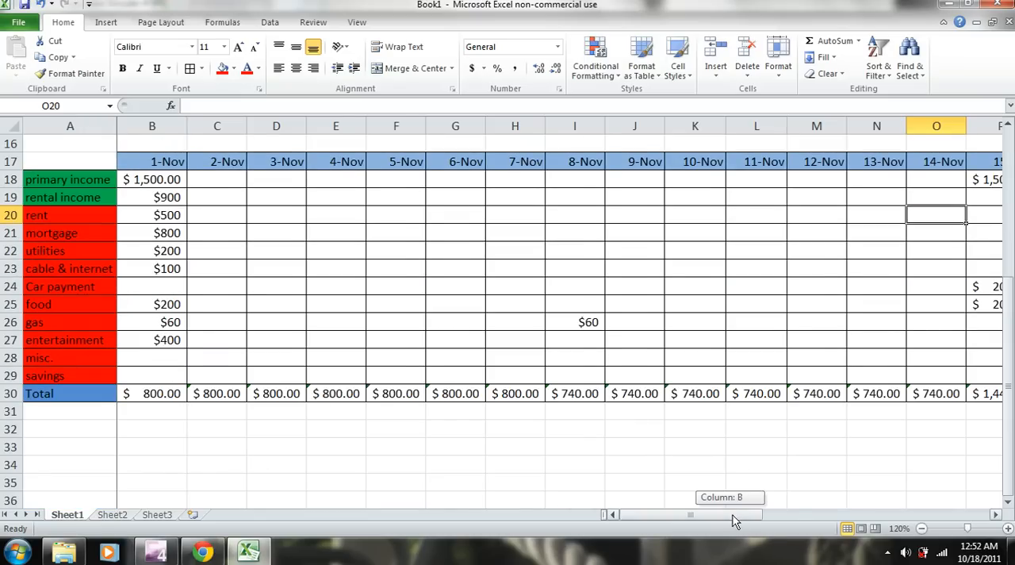
mouse_move(733, 515)
left_mouse_down()
mouse_move(950, 524)
mouse_move(690, 515)
left_mouse_up()
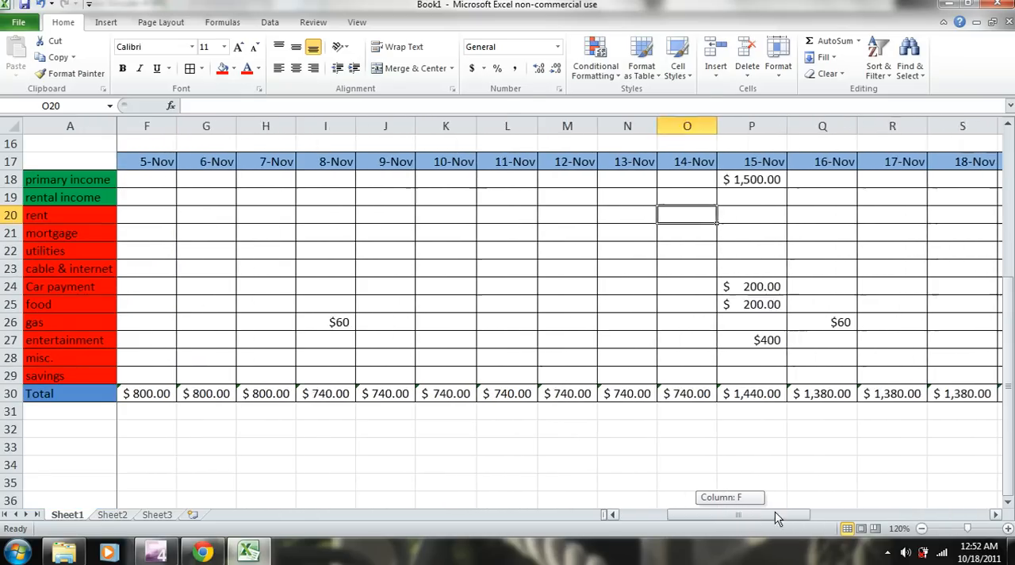
scroll(685, 488, "up", 1)
scroll(685, 488, "up", 4)
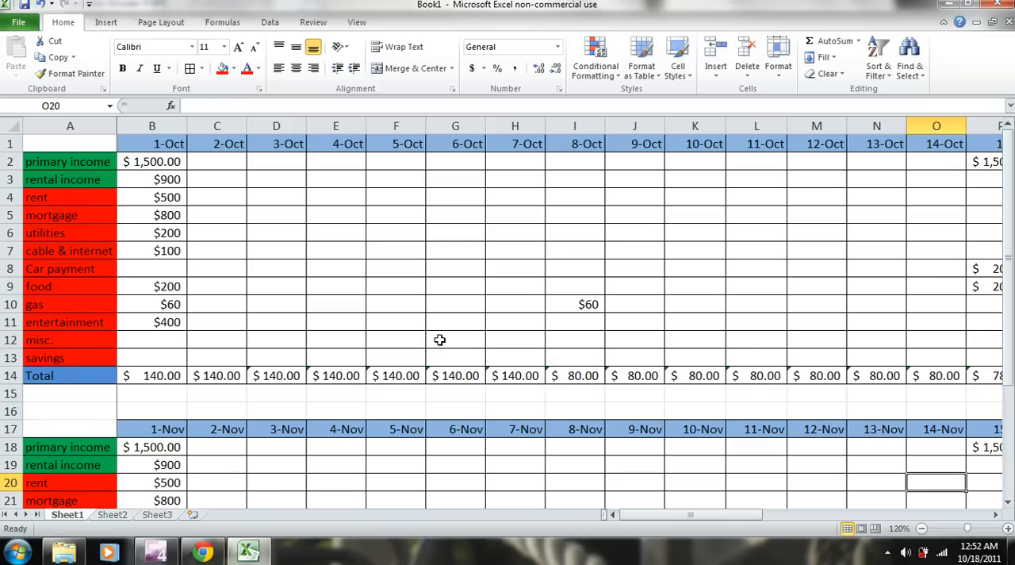
scroll(722, 230, "down", 2)
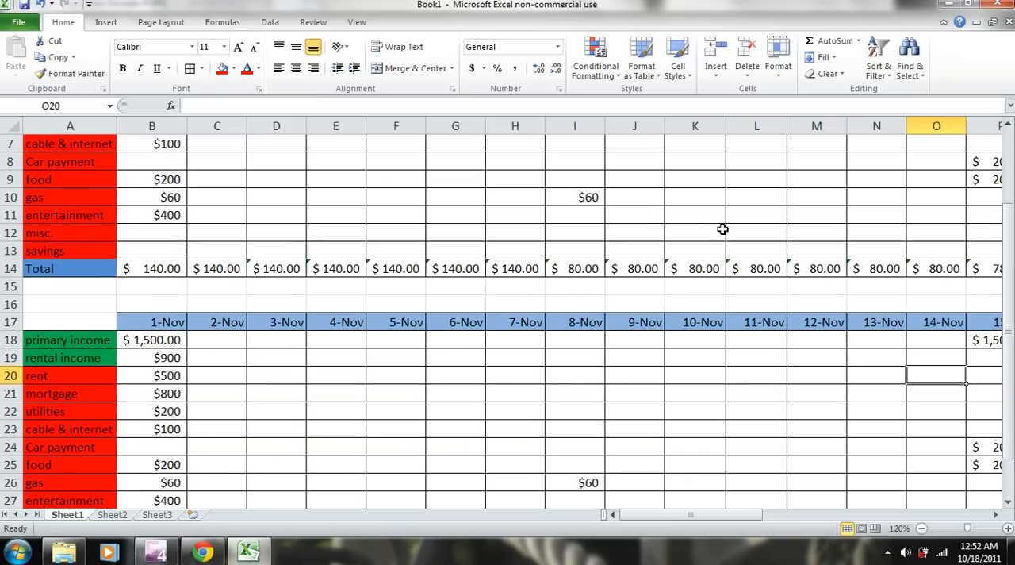
scroll(722, 230, "up", 2)
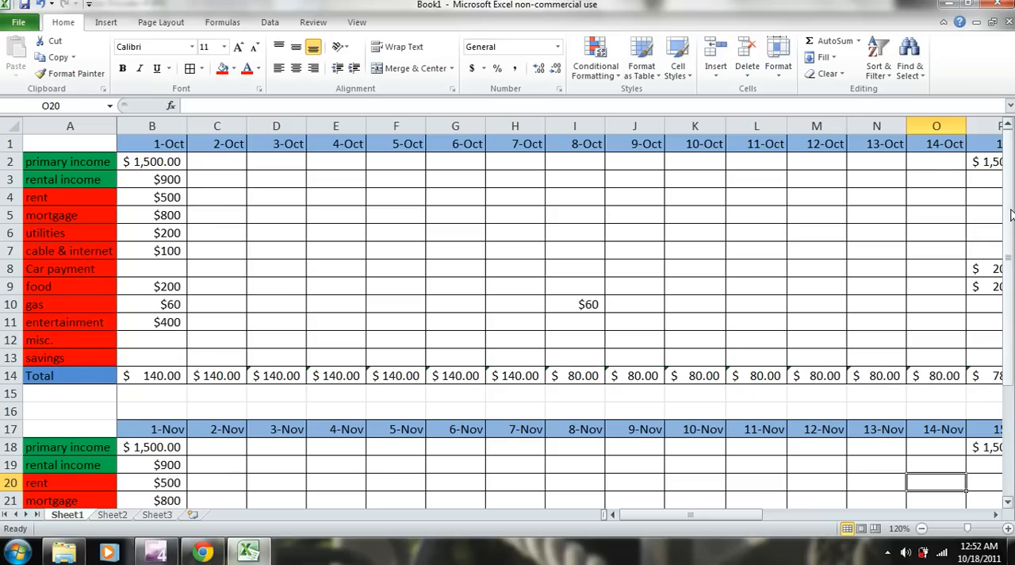
scroll(1009, 212, "down", 1)
scroll(1008, 212, "up", 1)
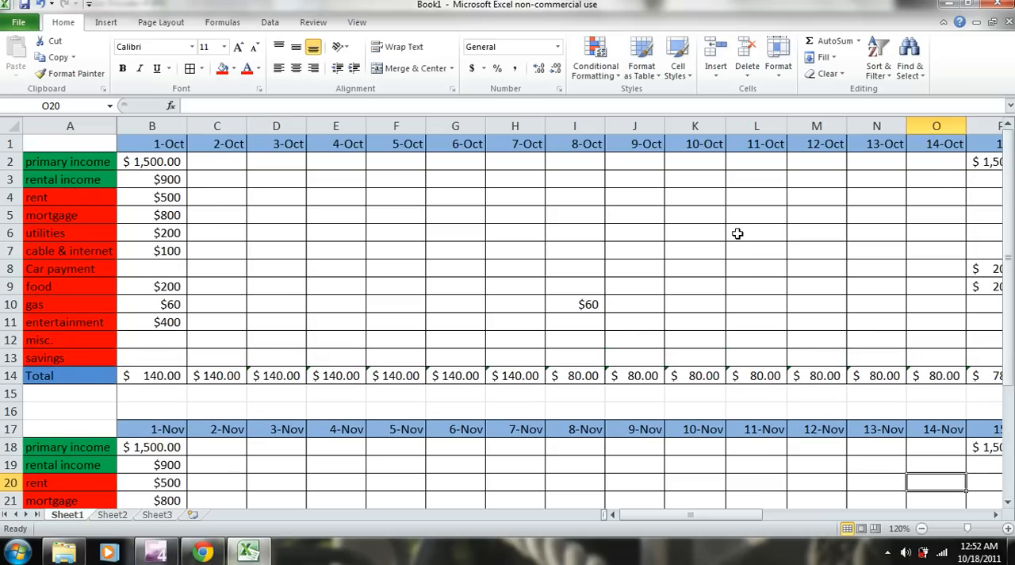
scroll(867, 280, "down", 1)
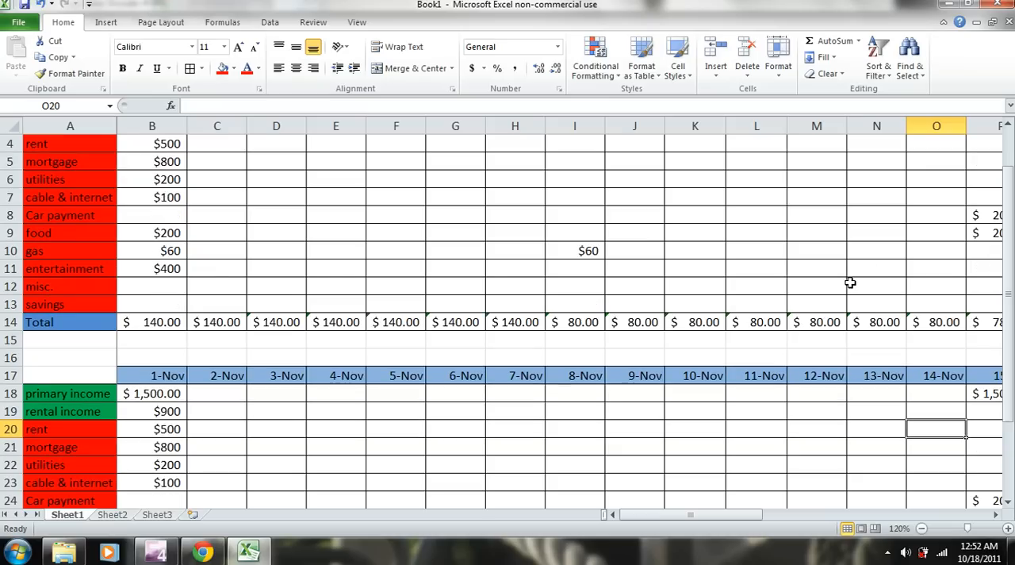
scroll(849, 282, "up", 1)
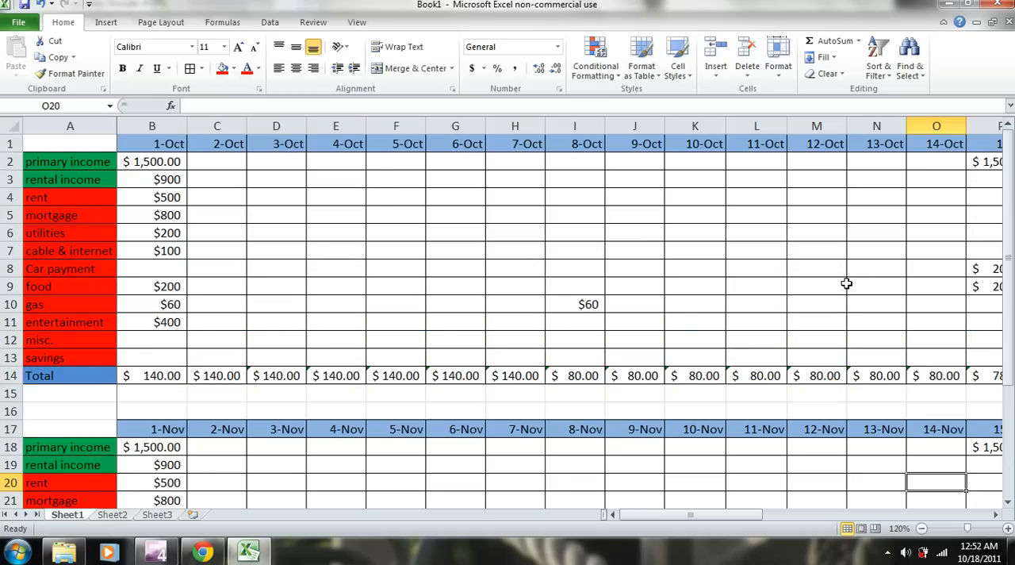
scroll(847, 284, "down", 2)
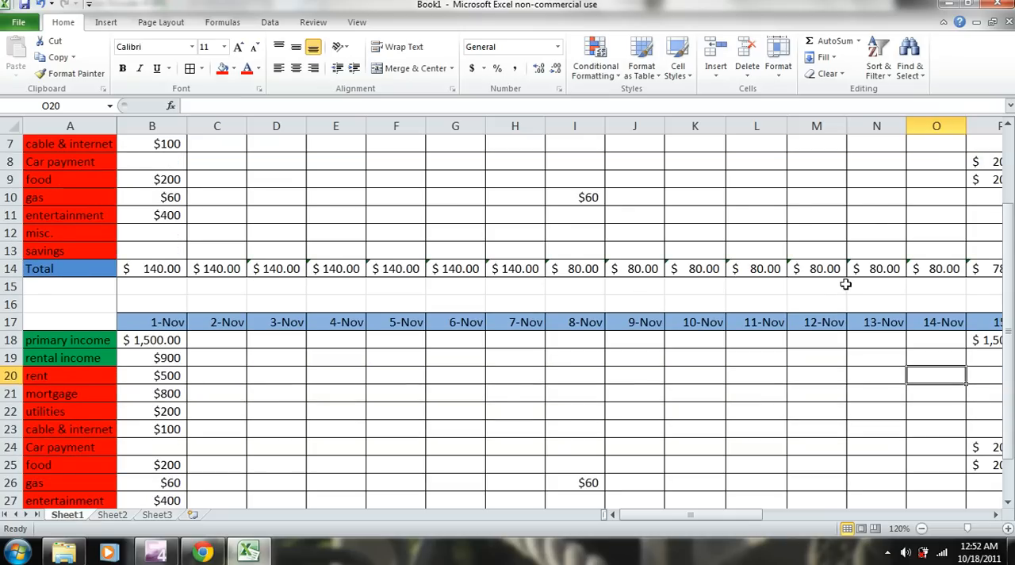
scroll(847, 283, "down", 3)
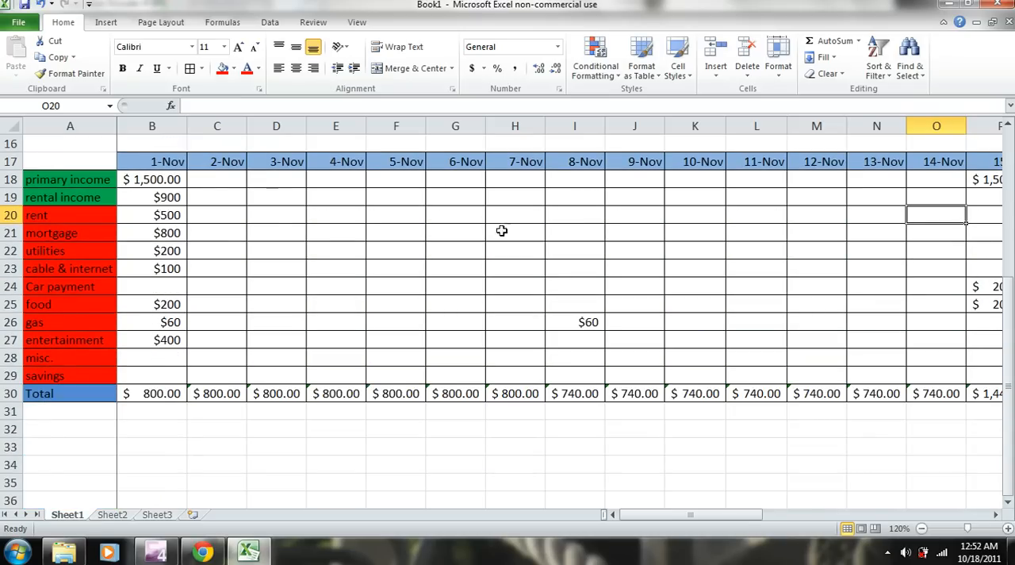
Copy the whole November block and paste it at A33 as the December block
mouse_move(54, 165)
left_mouse_down()
mouse_move(1007, 386)
mouse_move(815, 380)
mouse_move(840, 393)
left_mouse_up()
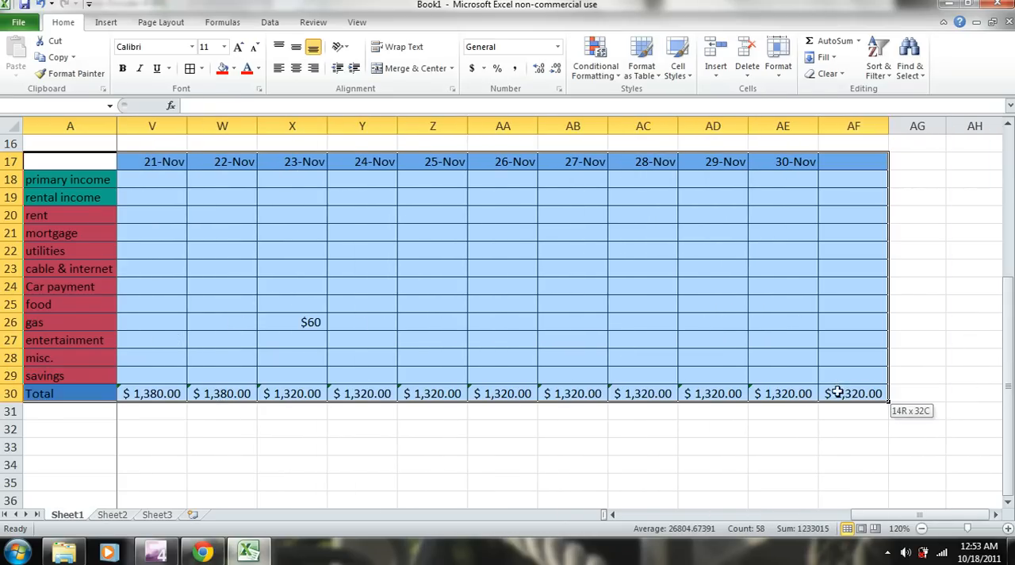
key("ctrl+c")
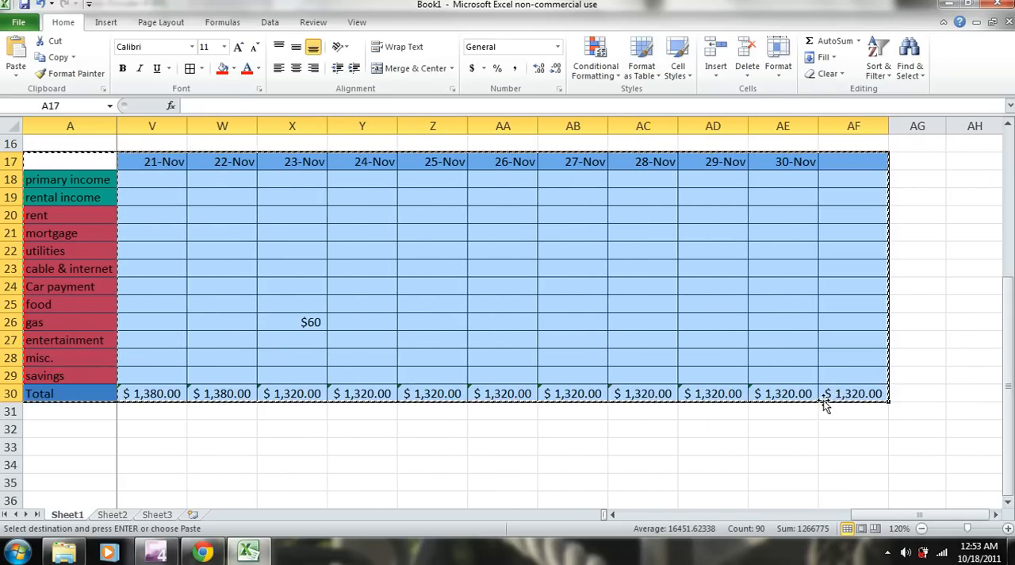
left_click_drag(879, 514, 686, 513)
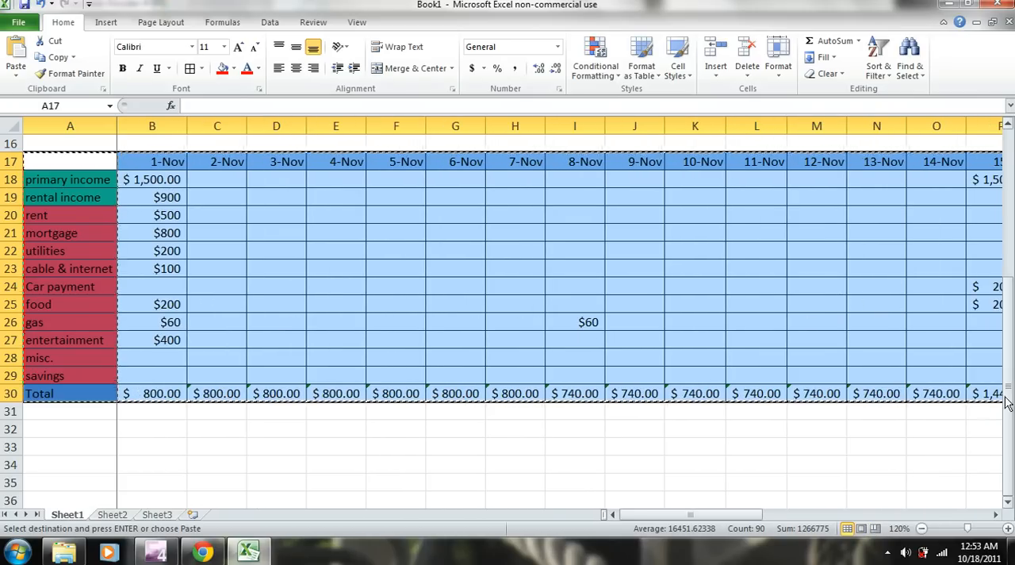
left_click_drag(1007, 428, 1006, 374)
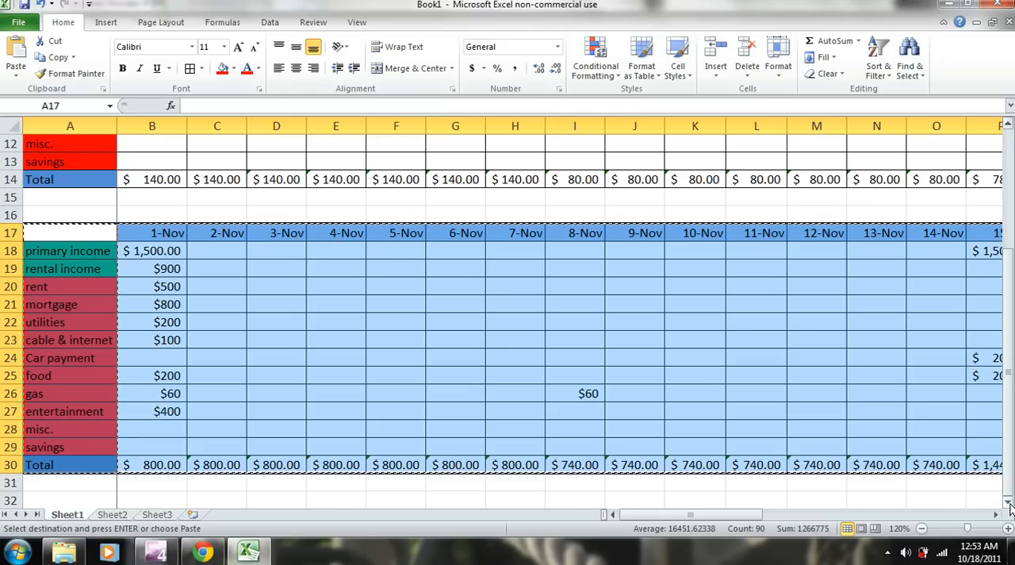
left_click_drag(1007, 476, 1007, 498)
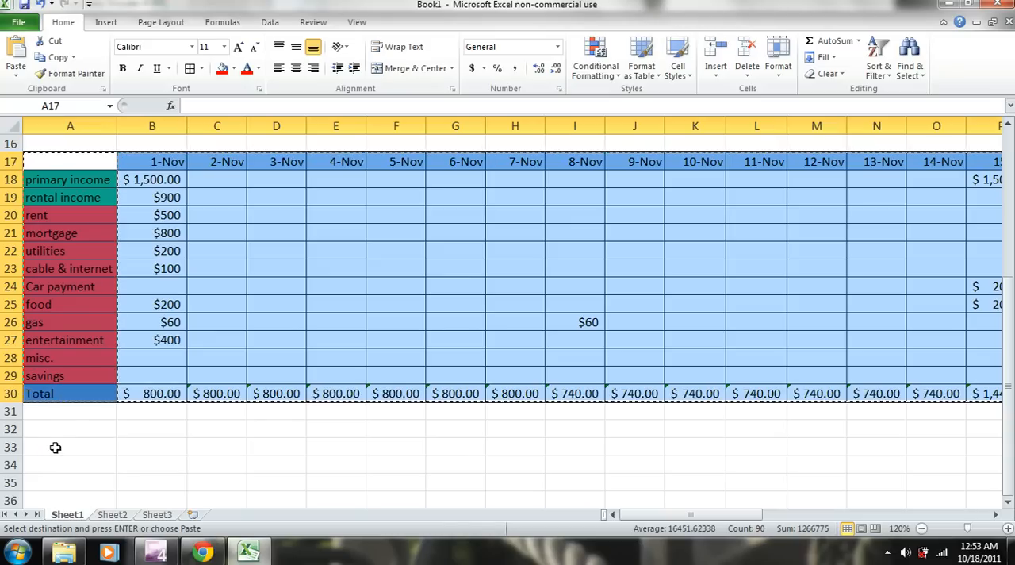
left_click(41, 450)
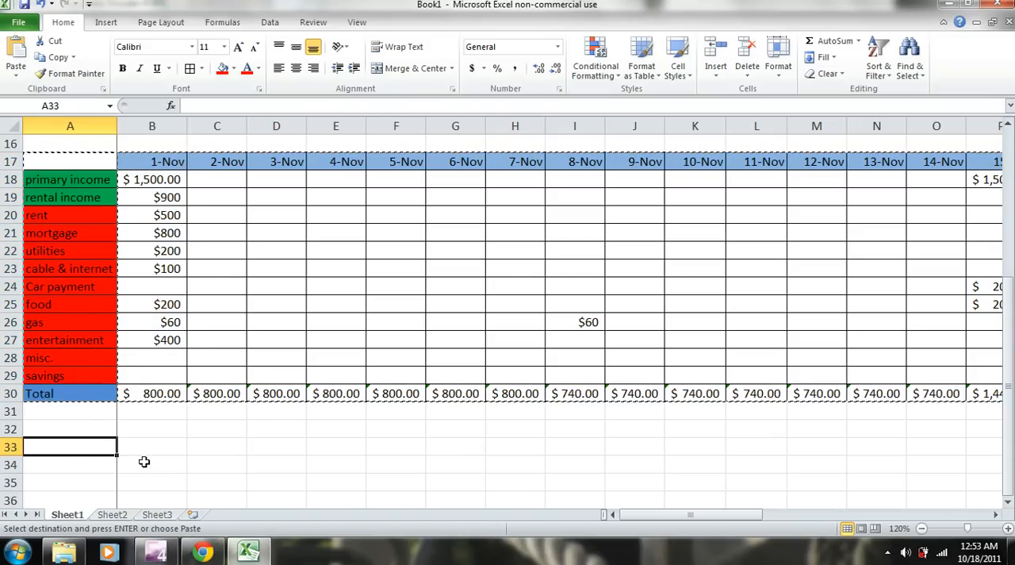
key("ctrl+v")
Date the new block 1-Dec through 31-Dec and AutoFit columns so its totals show
left_click(311, 446)
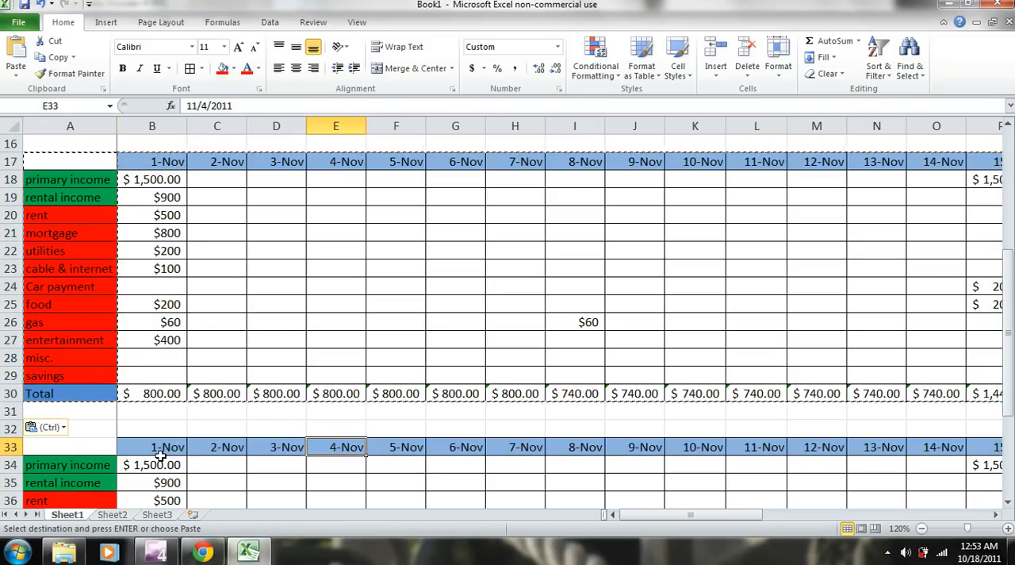
left_click(162, 448)
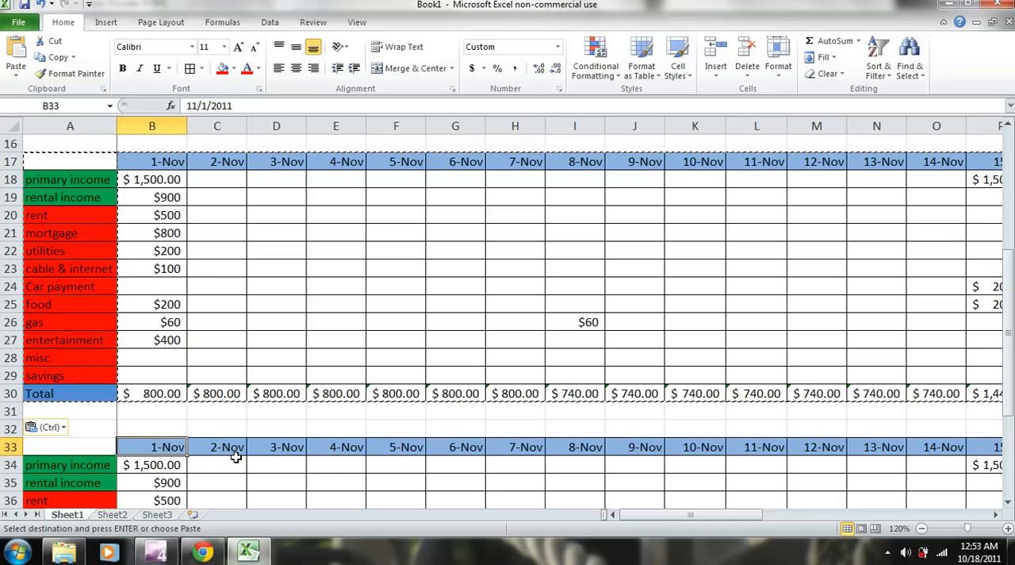
type("Dece")
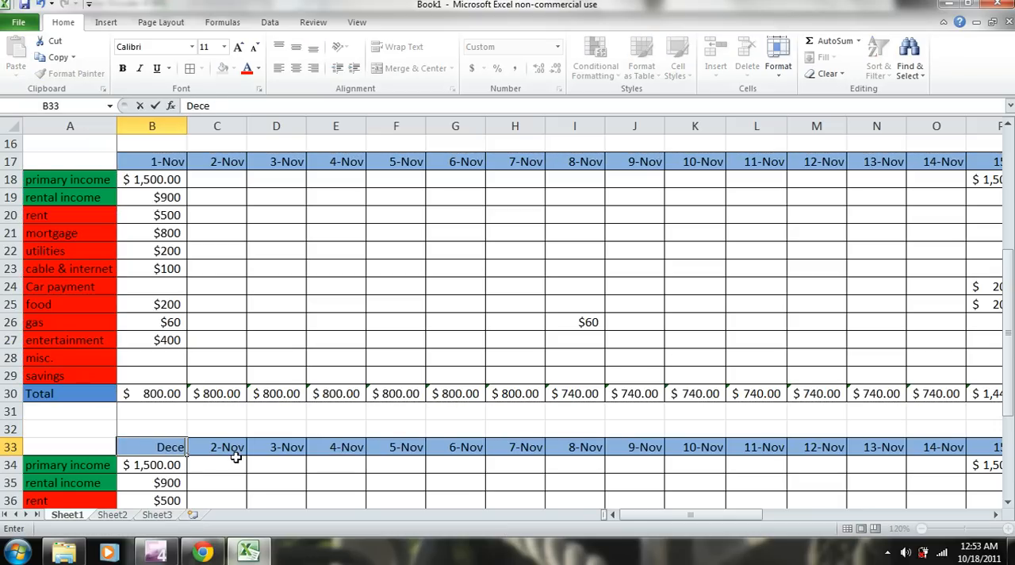
type("mber 1")
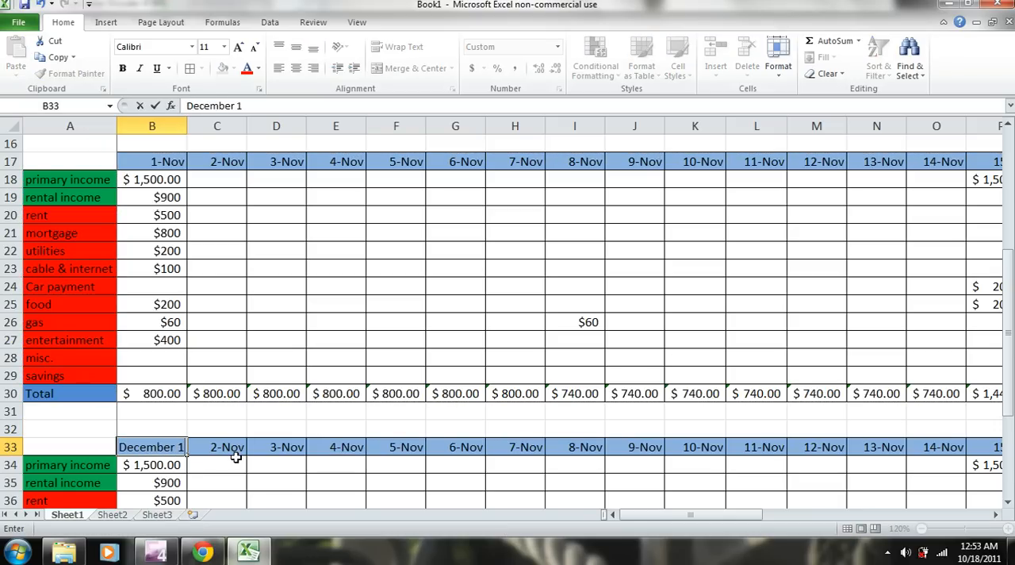
key("Return")
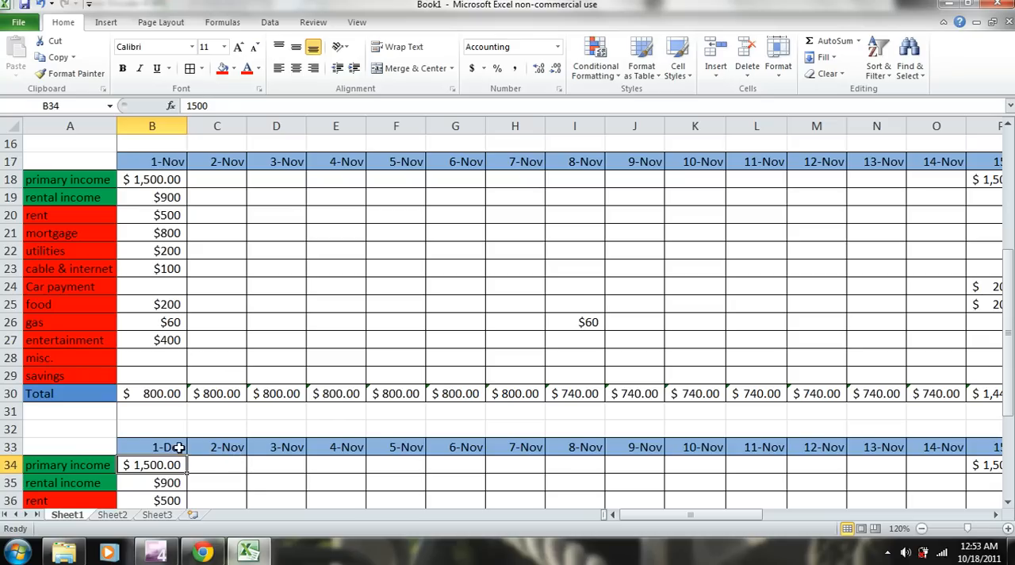
left_click(176, 446)
left_click_drag(187, 455, 1009, 463)
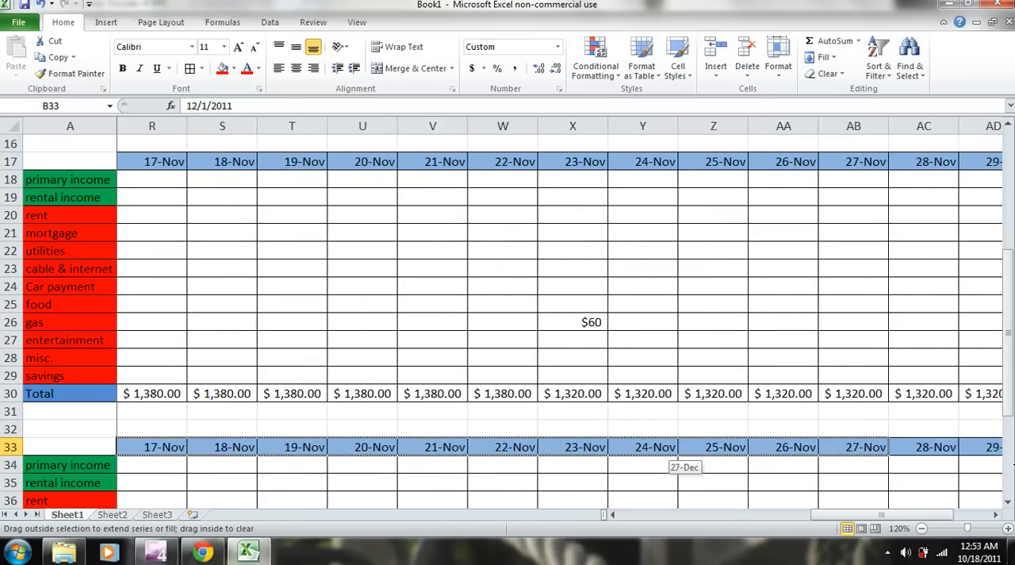
left_click_drag(1009, 463, 873, 448)
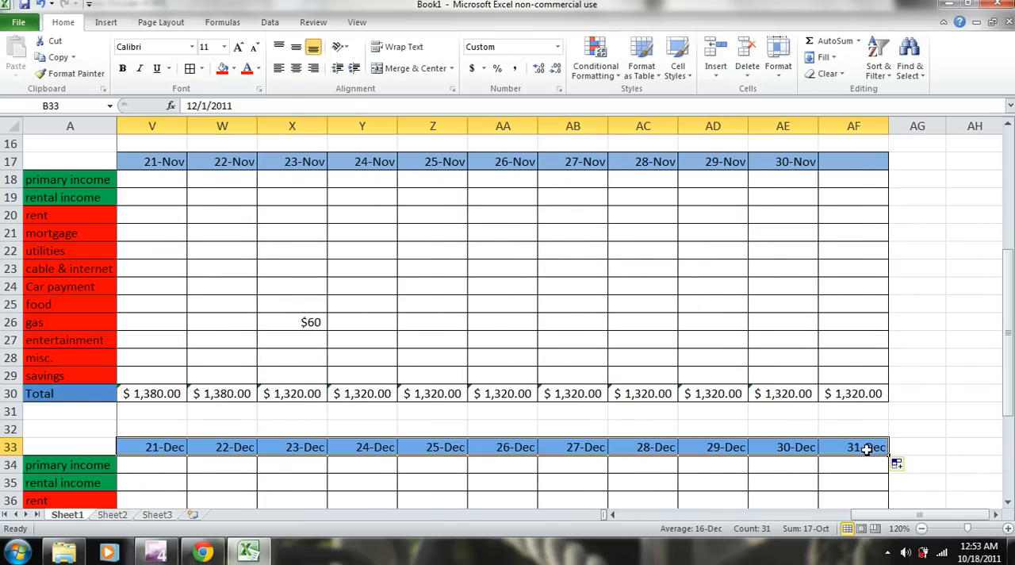
left_click_drag(920, 514, 626, 514)
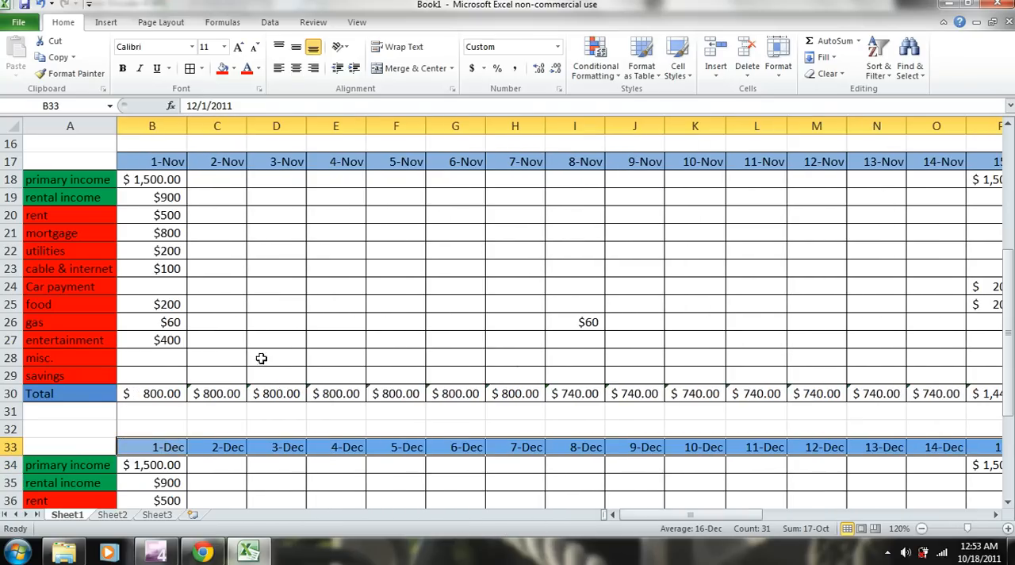
scroll(260, 360, "down", 3)
scroll(260, 360, "down", 3)
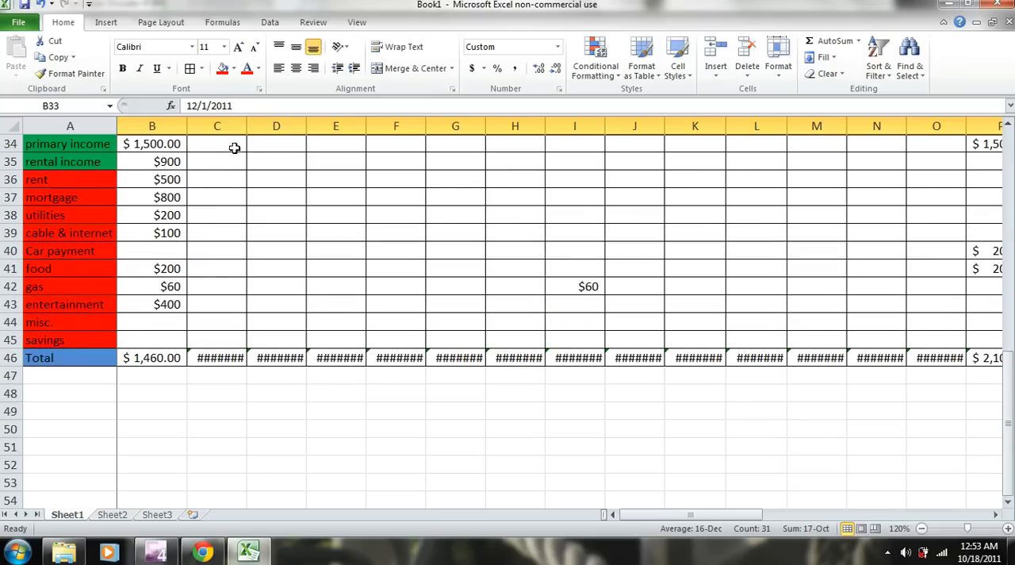
scroll(234, 148, "up", 1)
mouse_move(152, 125)
left_mouse_down()
mouse_move(358, 143)
mouse_move(533, 285)
left_mouse_up()
double_click(296, 125)
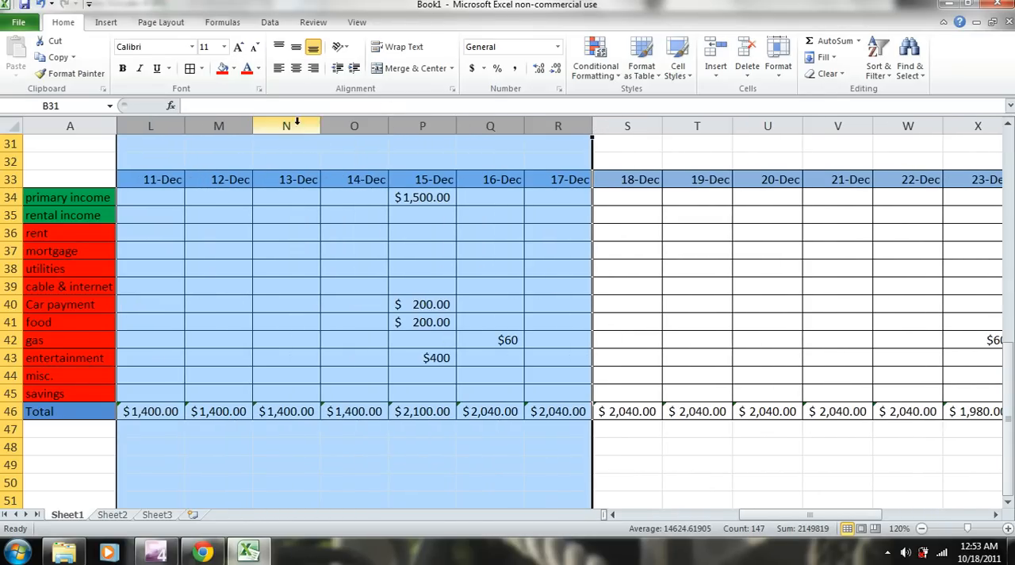
mouse_move(761, 514)
left_mouse_down()
mouse_move(800, 516)
mouse_move(690, 515)
left_mouse_up()
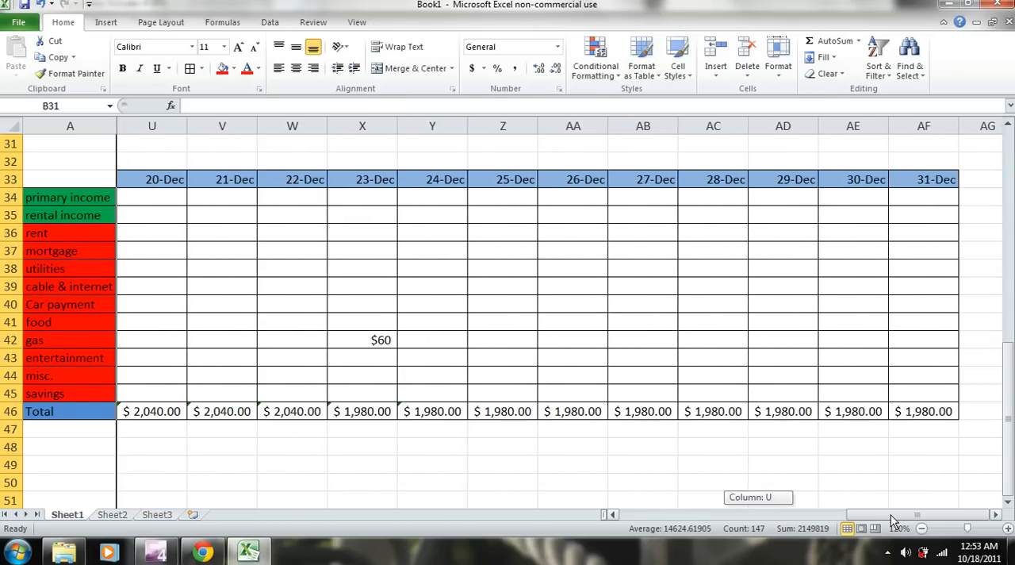
left_click(343, 357)
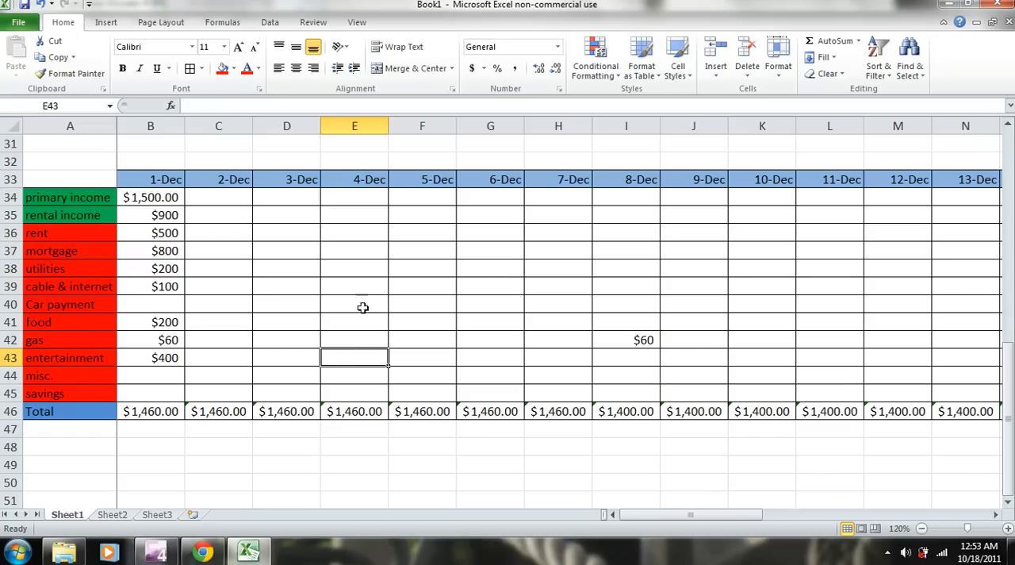
scroll(434, 272, "up", 2)
scroll(434, 271, "up", 3)
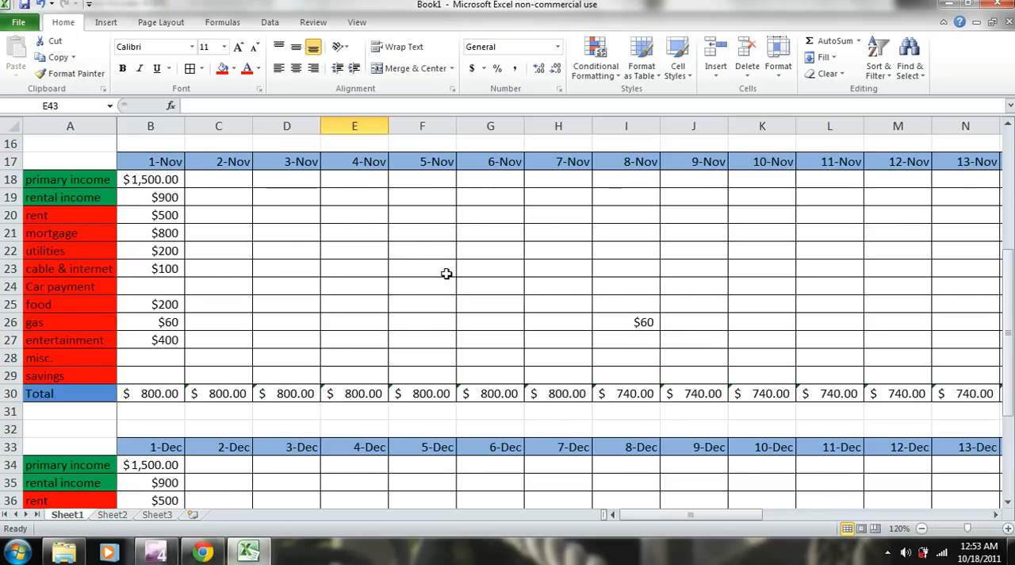
scroll(435, 272, "down", 4)
scroll(435, 271, "down", 2)
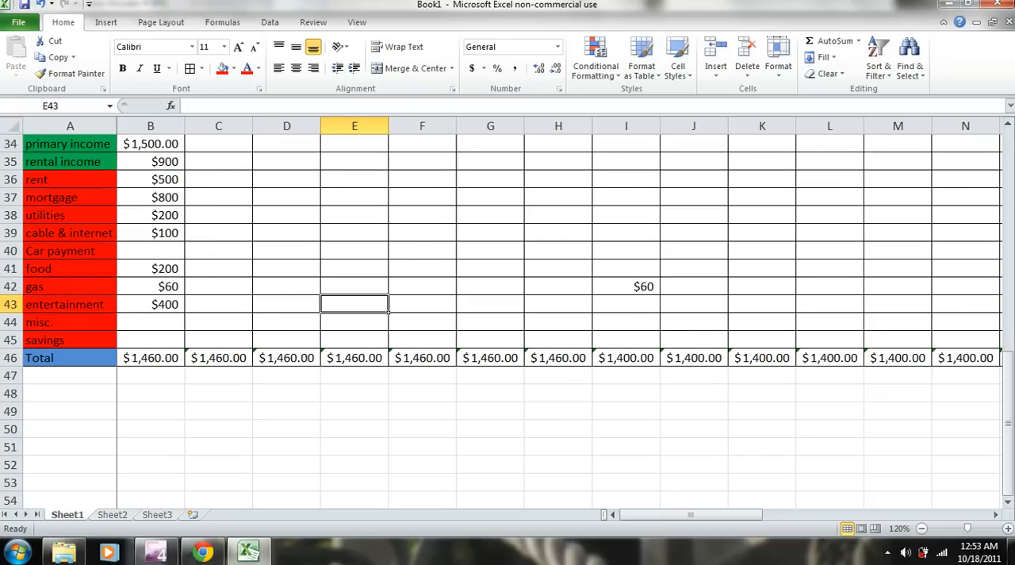
scroll(303, 380, "up", 1)
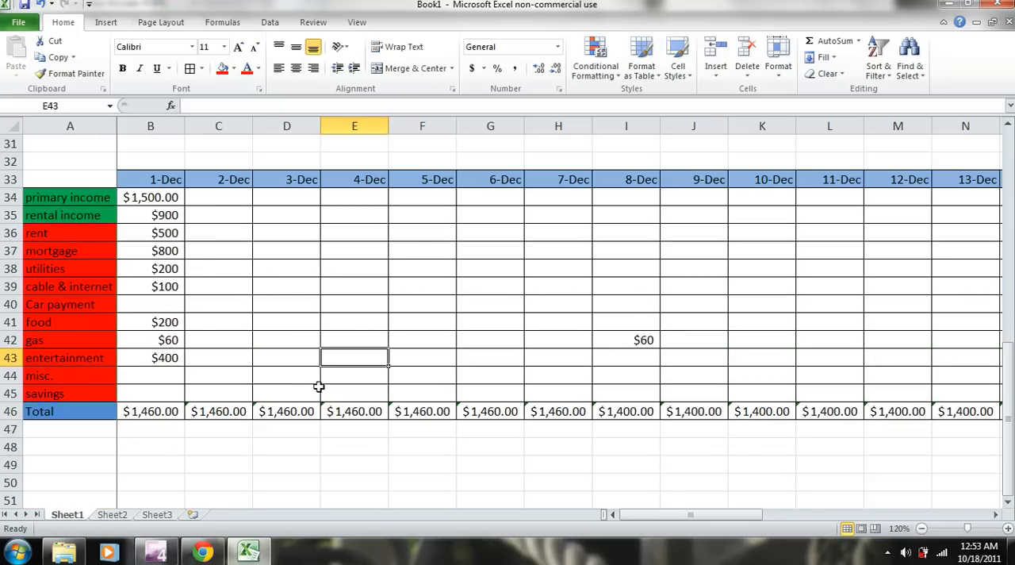
Enter 1500 as the 1-Dec misc. expense in B44, dropping the December totals negative
left_click(164, 376)
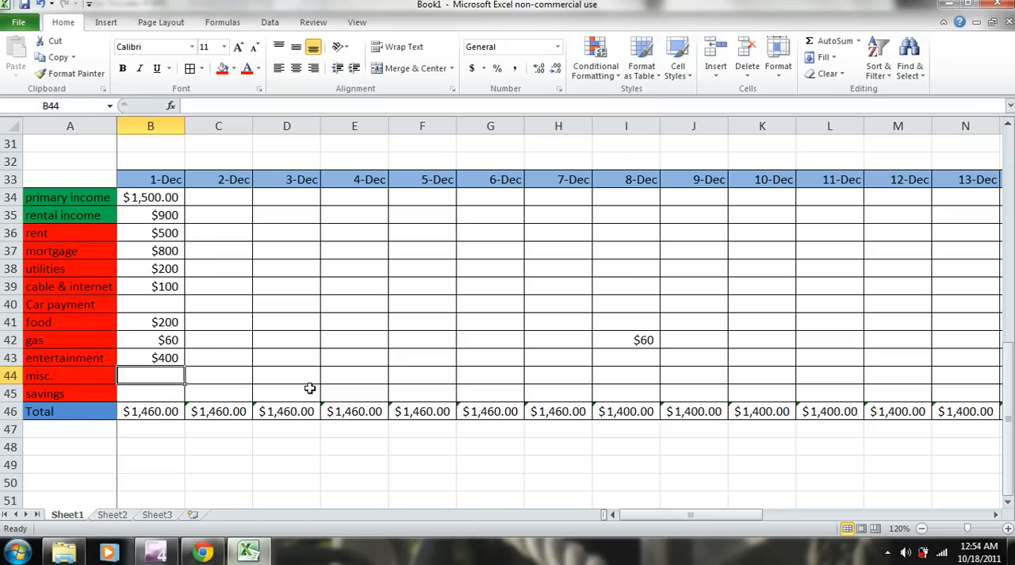
type("$1500")
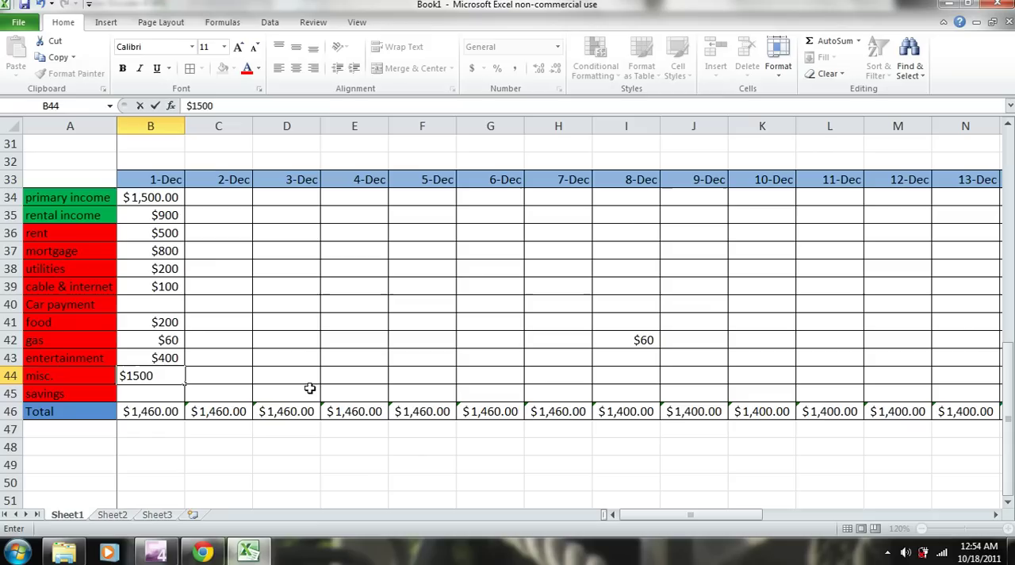
type(",500")
key("Return")
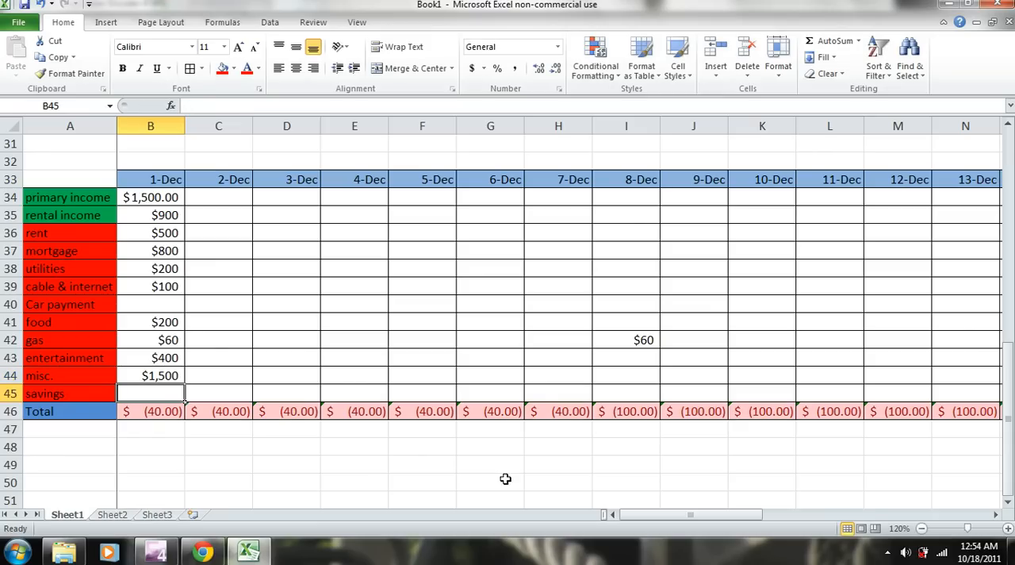
mouse_move(689, 514)
left_mouse_down()
mouse_move(902, 508)
mouse_move(745, 511)
left_mouse_up()
scroll(312, 342, "up", 1)
scroll(312, 341, "up", 1)
scroll(312, 342, "up", 2)
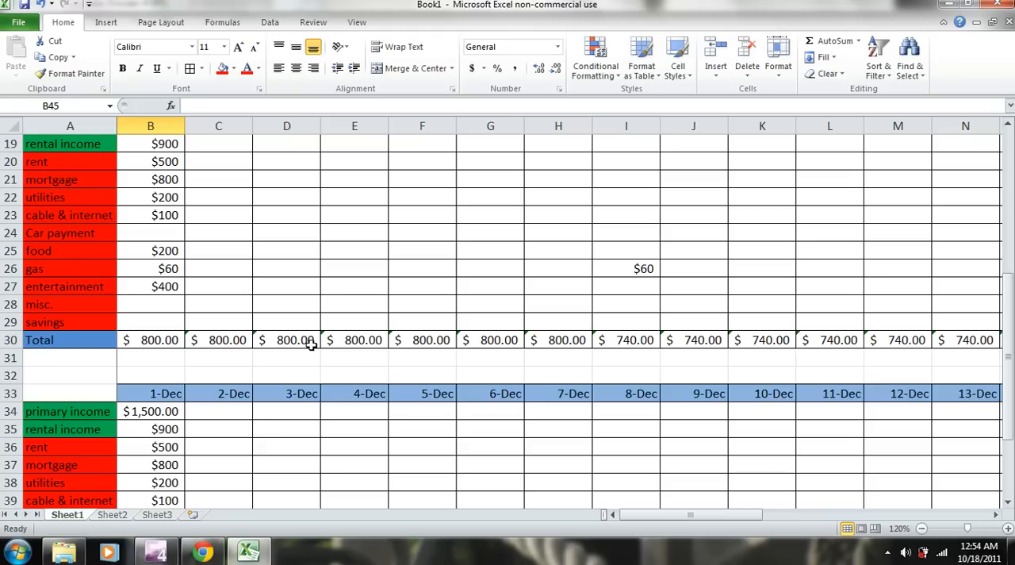
scroll(312, 344, "up", 2)
scroll(312, 343, "down", 4)
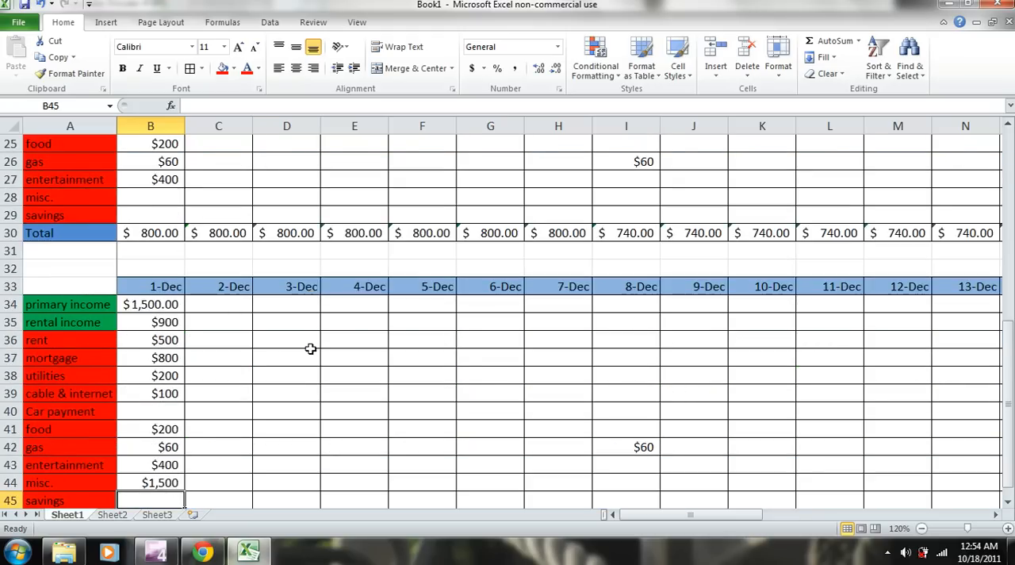
scroll(312, 343, "down", 3)
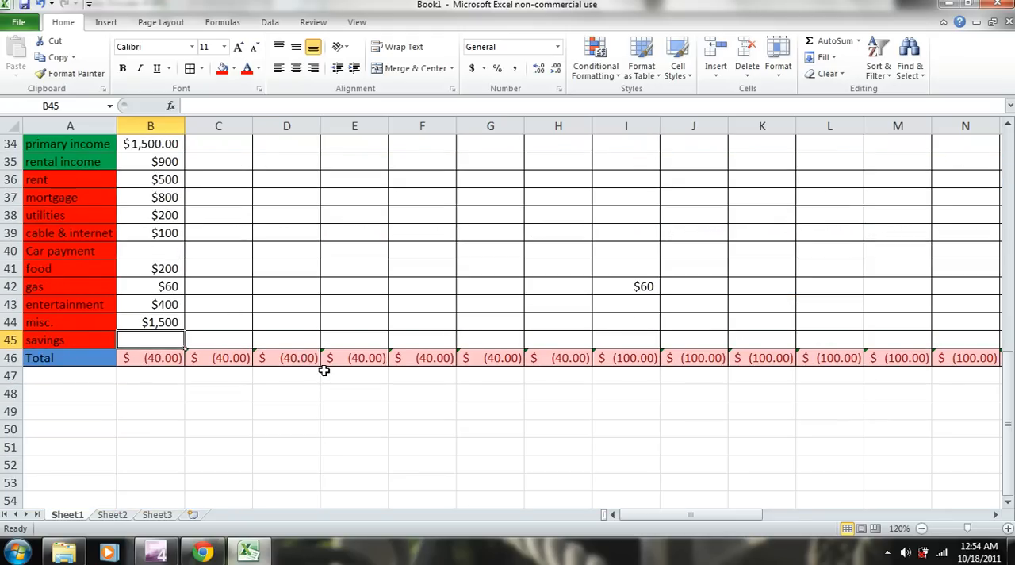
scroll(321, 369, "up", 4)
scroll(321, 369, "up", 3)
Change the 1-Nov entertainment expense in B27 to 200
left_click(164, 396)
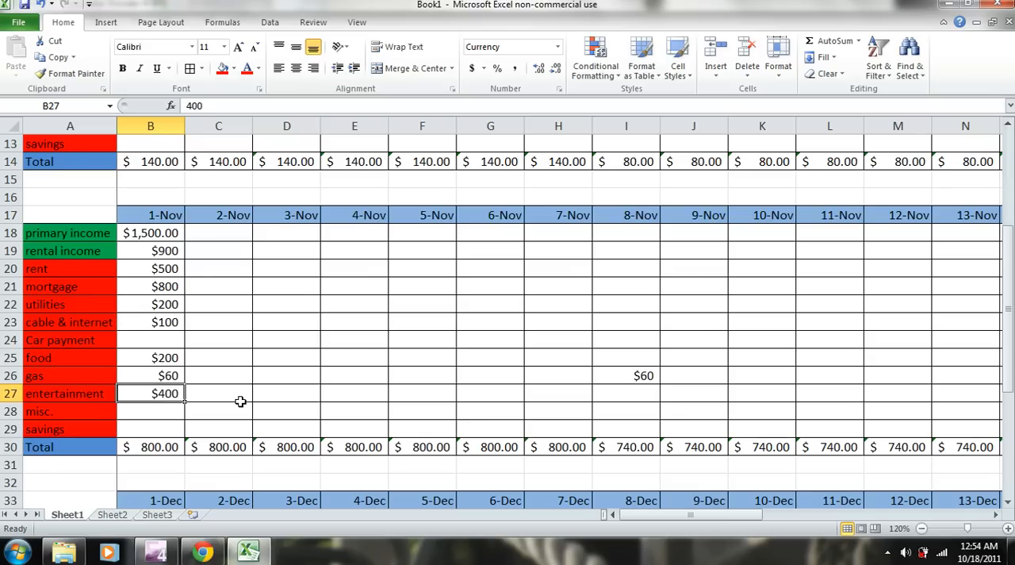
type("200")
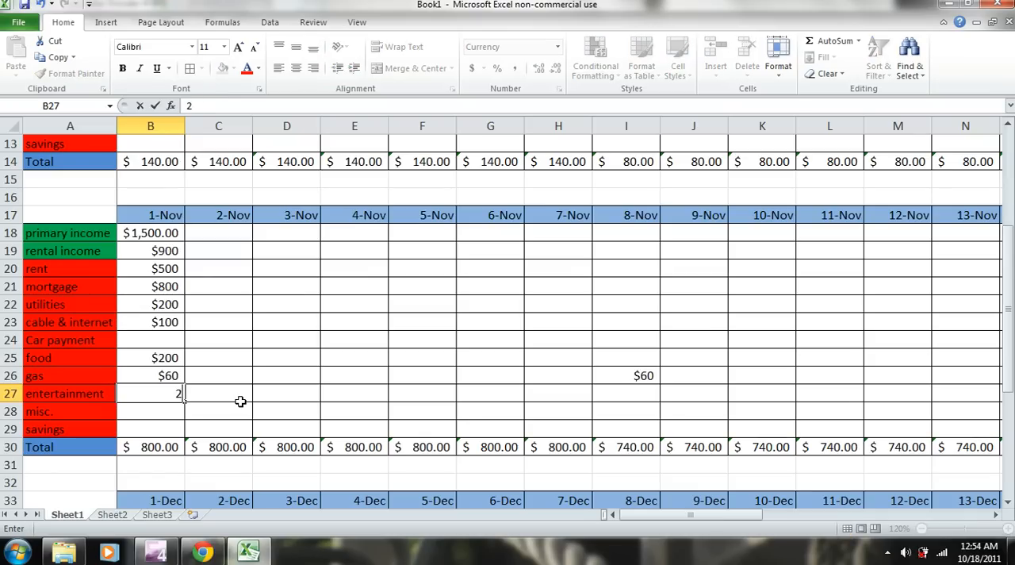
type("$200")
key("Return")
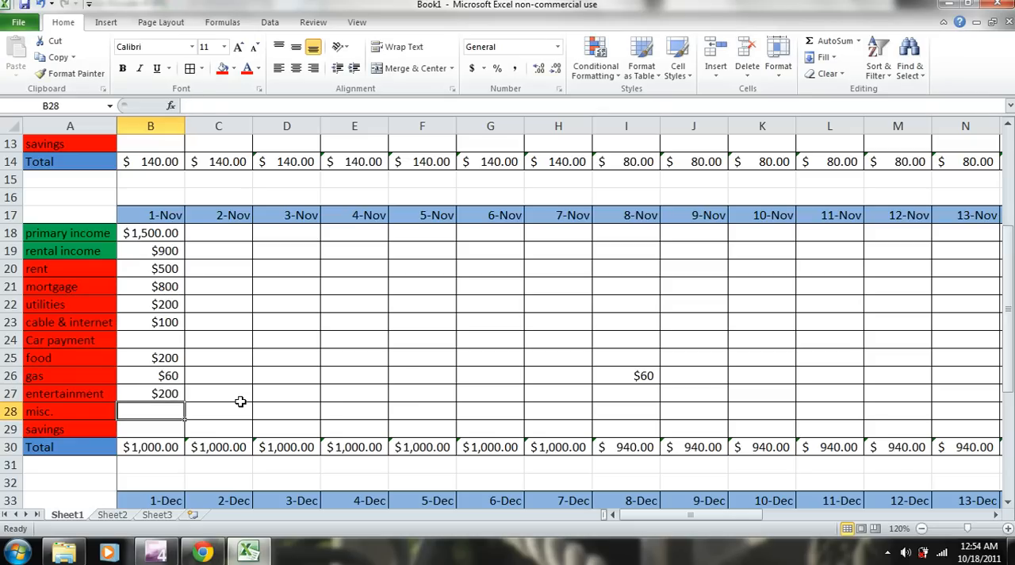
scroll(240, 402, "down", 7)
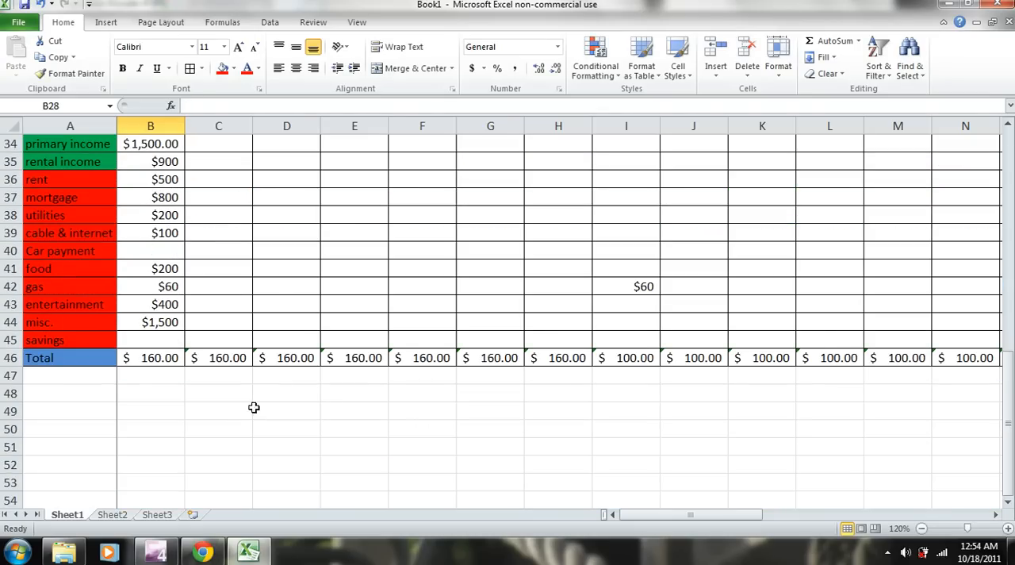
mouse_move(666, 515)
left_mouse_down()
mouse_move(797, 520)
mouse_move(760, 533)
mouse_move(618, 533)
left_mouse_up()
mouse_move(650, 515)
left_mouse_down()
mouse_move(809, 516)
mouse_move(674, 515)
left_mouse_up()
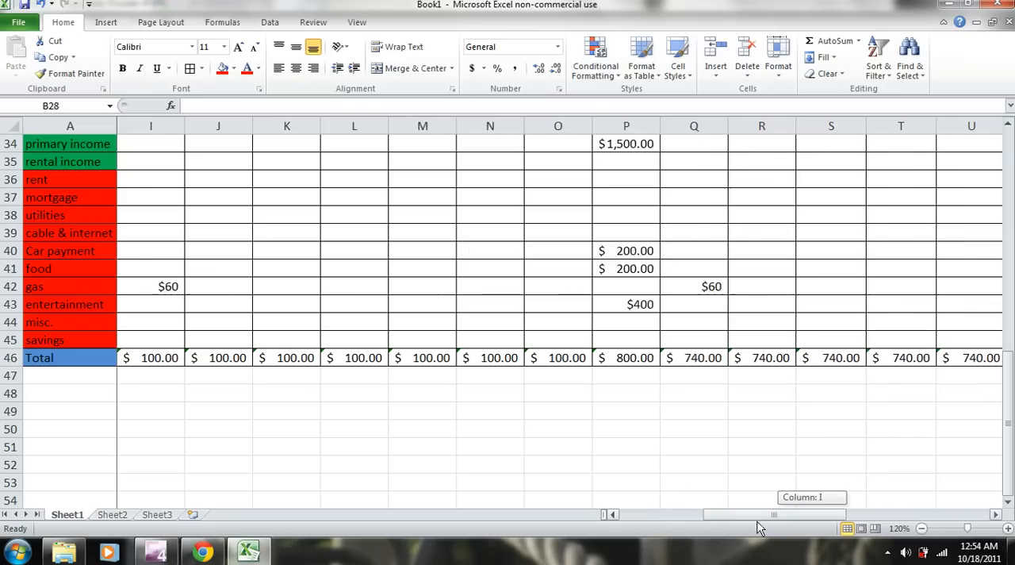
scroll(440, 380, "up", 4)
scroll(440, 381, "up", 4)
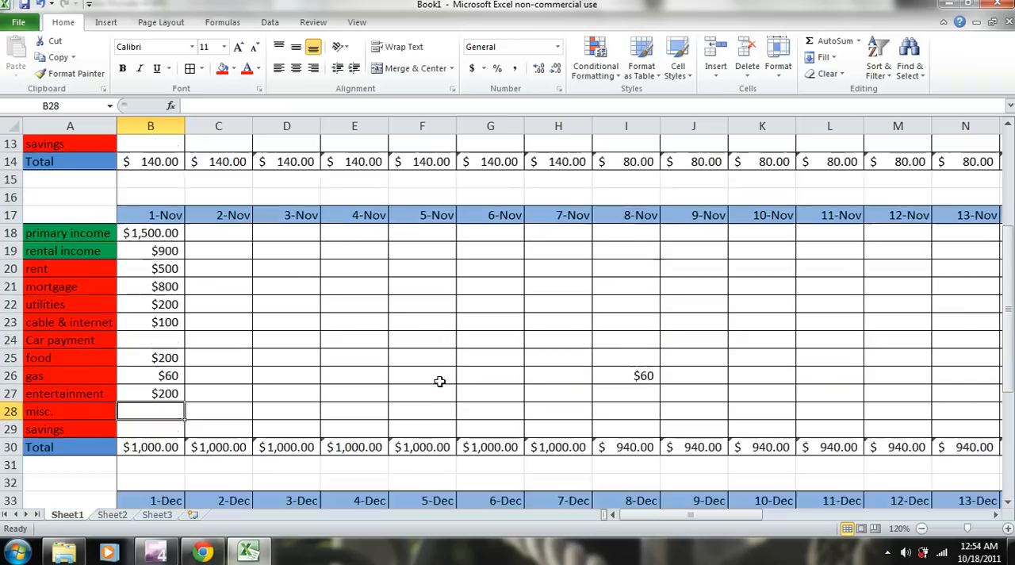
scroll(440, 380, "up", 3)
scroll(440, 381, "up", 3)
scroll(437, 380, "down", 3)
scroll(437, 380, "up", 3)
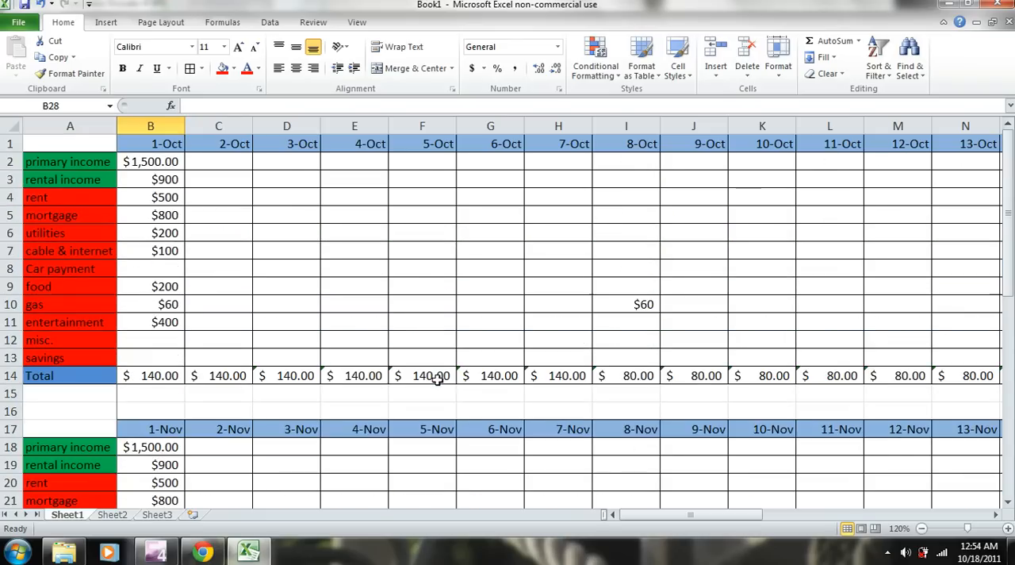
Widen columns L through AF so primary income shows as $1,500.00, then return to 120% zoom
left_click(922, 528)
left_click(922, 528)
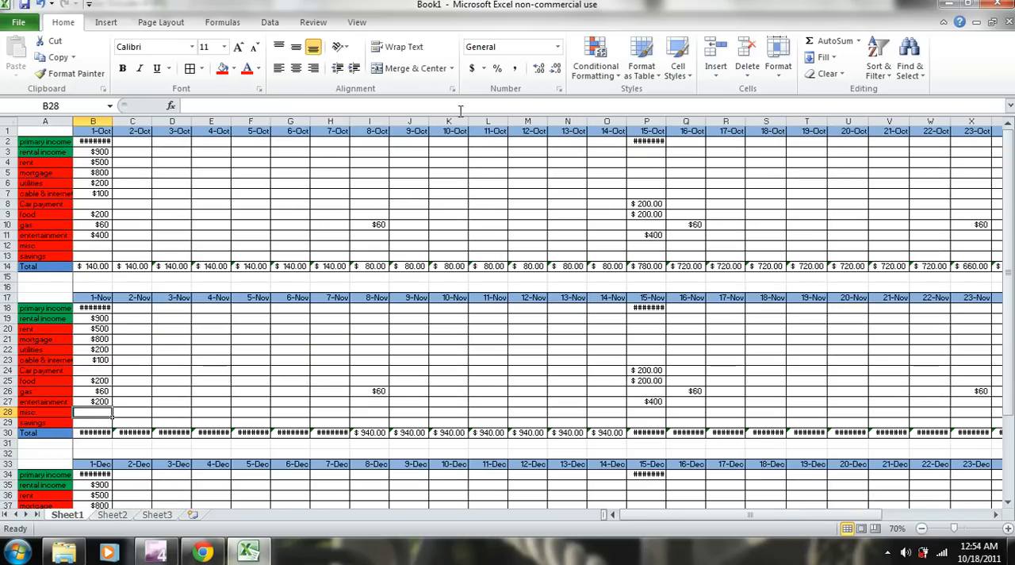
mouse_move(488, 121)
left_mouse_down()
mouse_move(969, 120)
mouse_move(980, 136)
left_mouse_up()
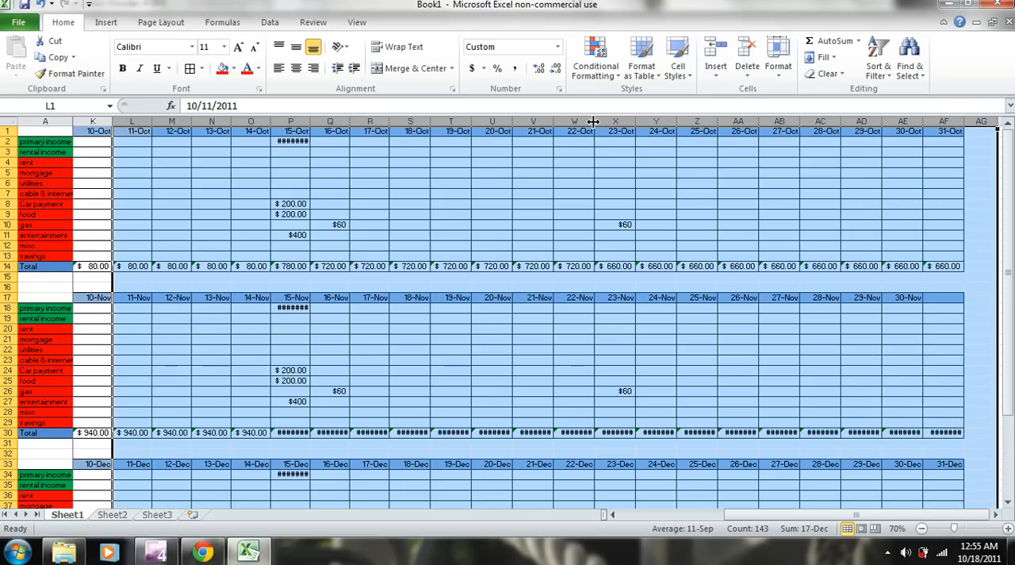
left_click_drag(593, 122, 604, 123)
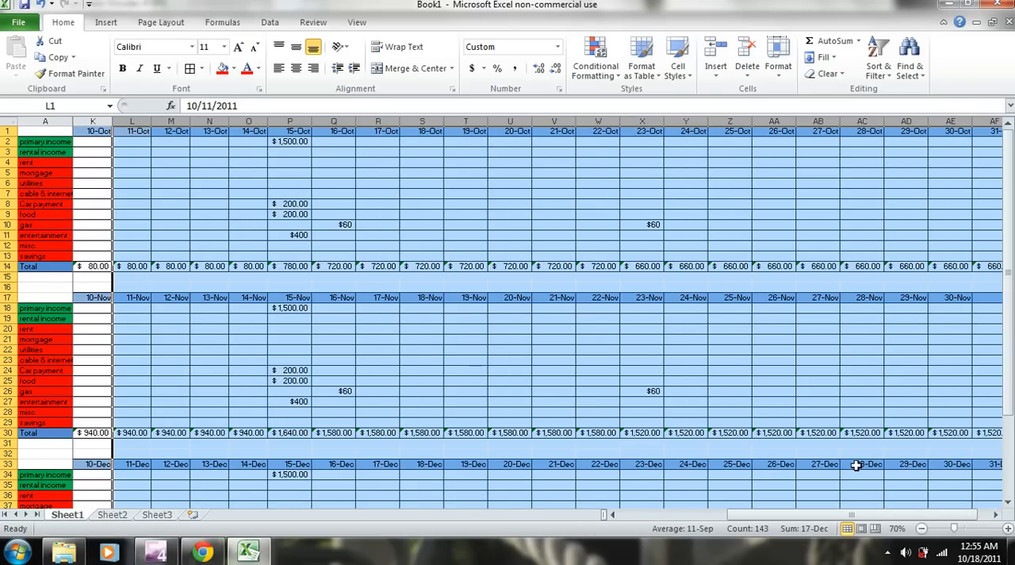
left_click(1007, 528)
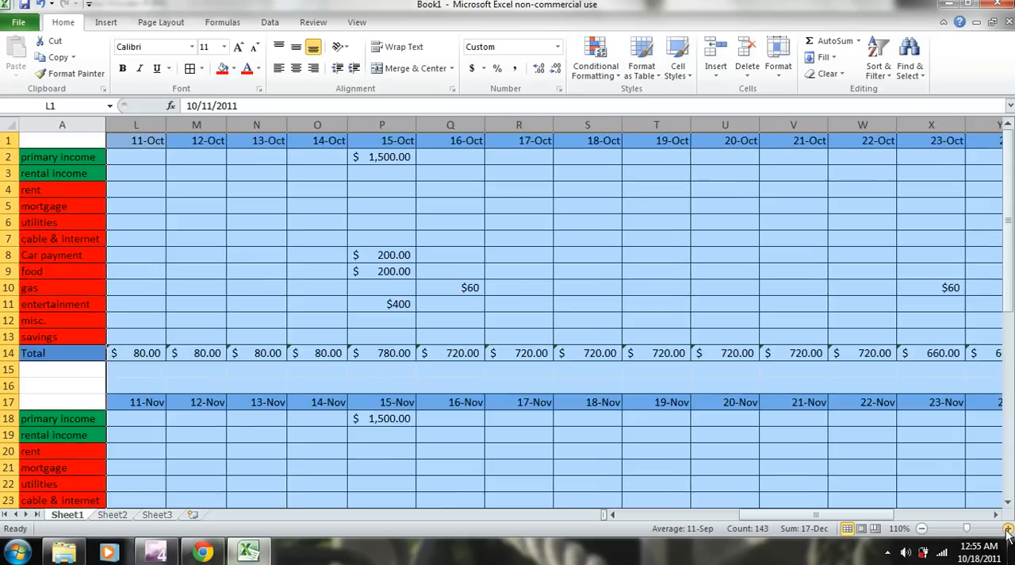
left_click(1007, 528)
left_click(1007, 528)
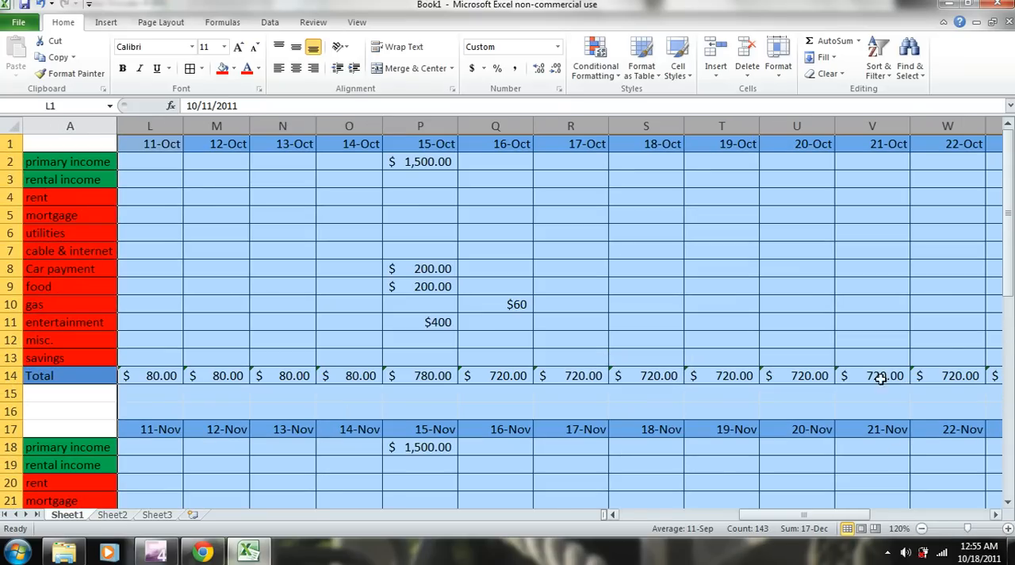
left_click(828, 310)
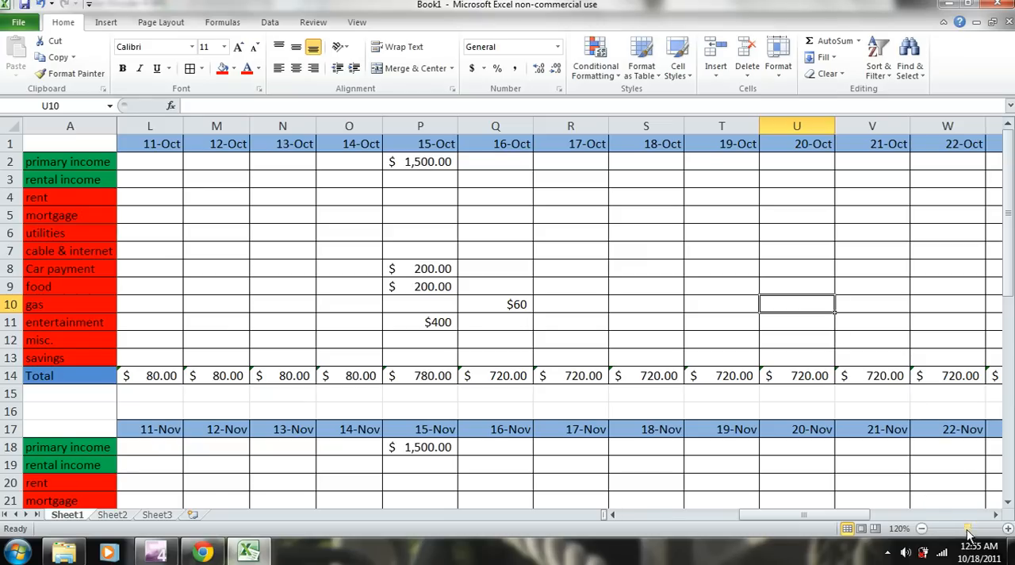
left_click_drag(826, 517, 635, 517)
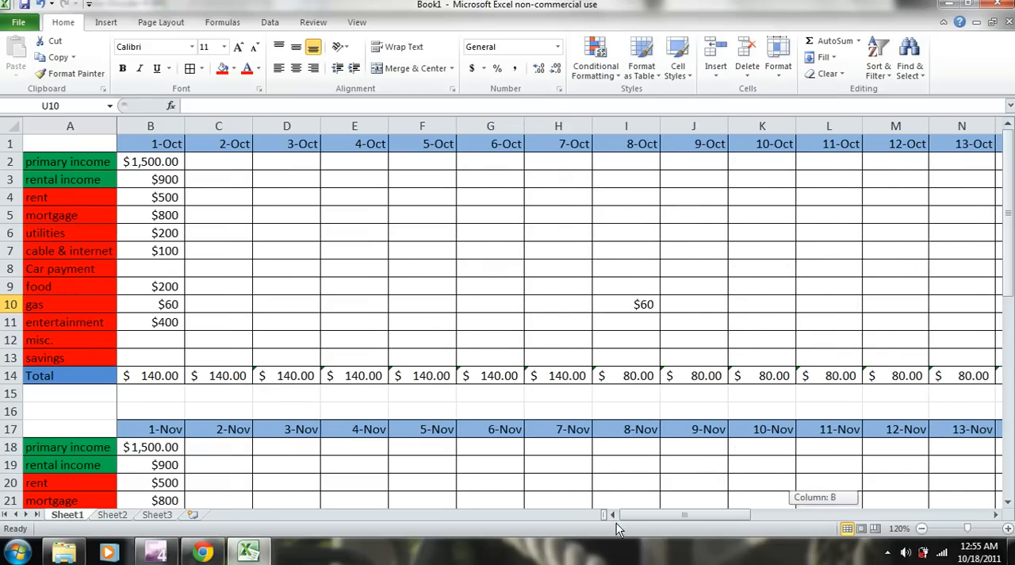
scroll(373, 357, "down", 2)
scroll(372, 357, "up", 2)
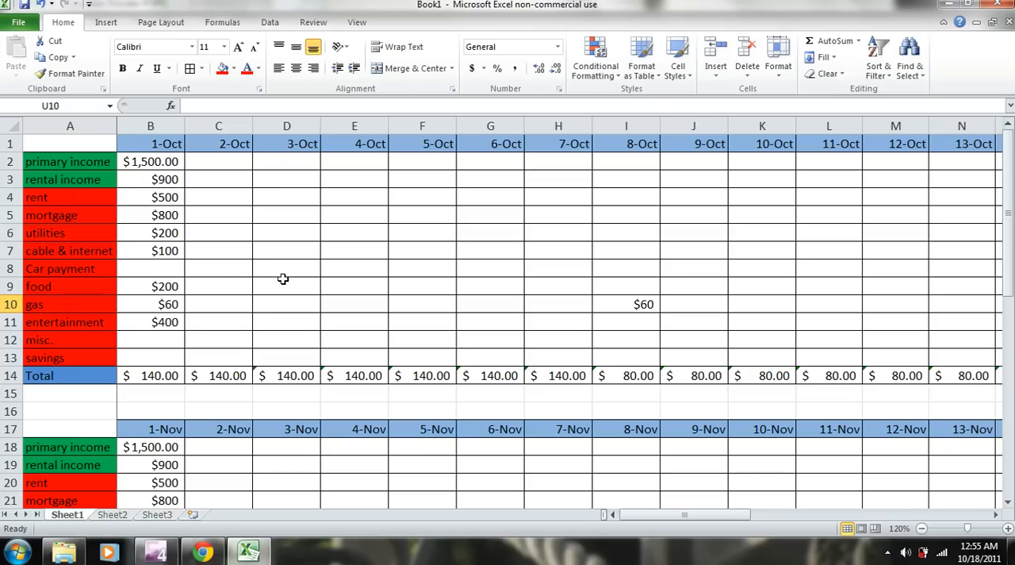
scroll(283, 279, "down", 3)
scroll(283, 279, "down", 3)
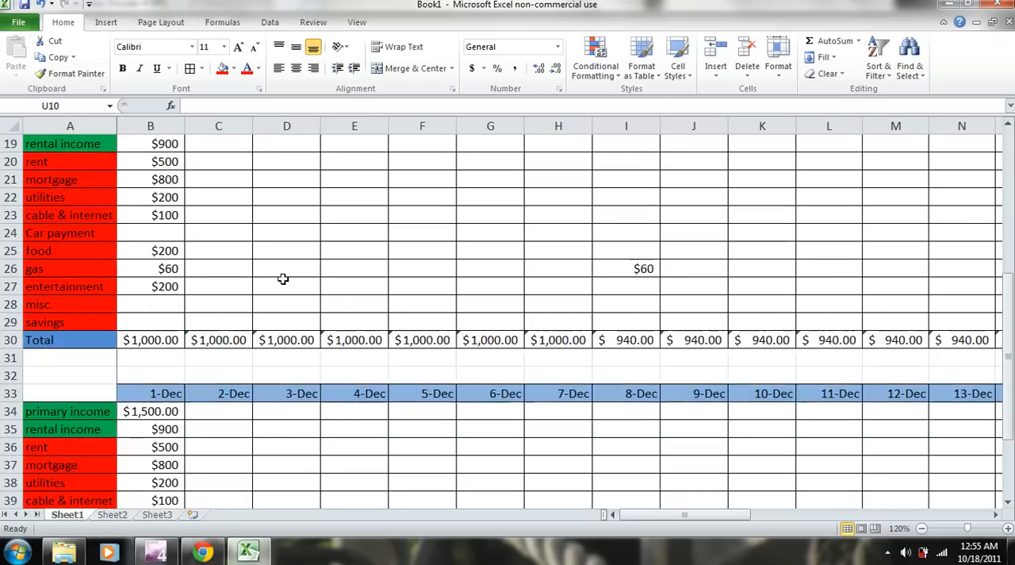
scroll(283, 280, "down", 3)
scroll(283, 279, "down", 1)
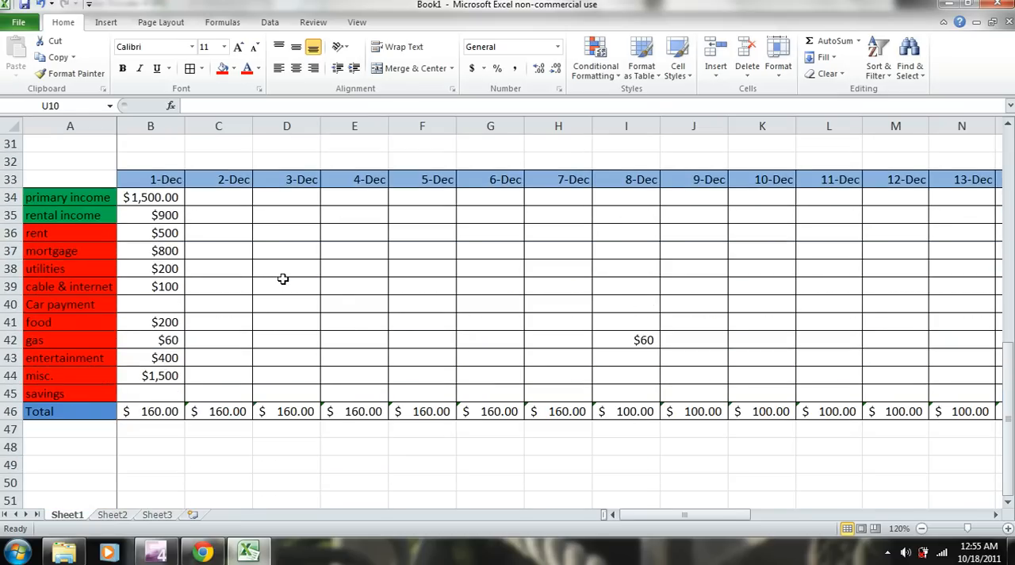
scroll(283, 279, "up", 5)
scroll(283, 279, "up", 2)
scroll(284, 280, "up", 3)
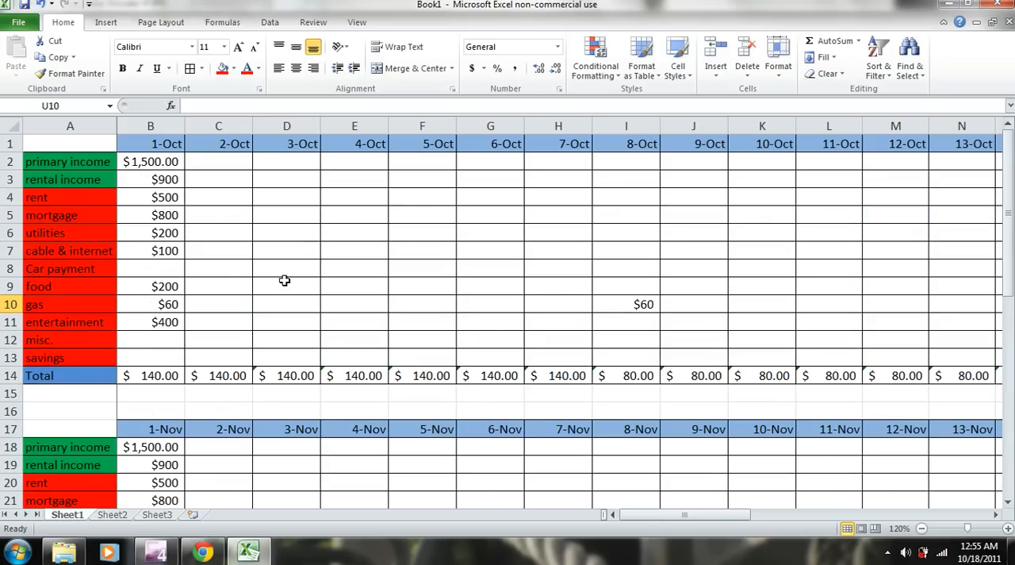
scroll(284, 280, "down", 3)
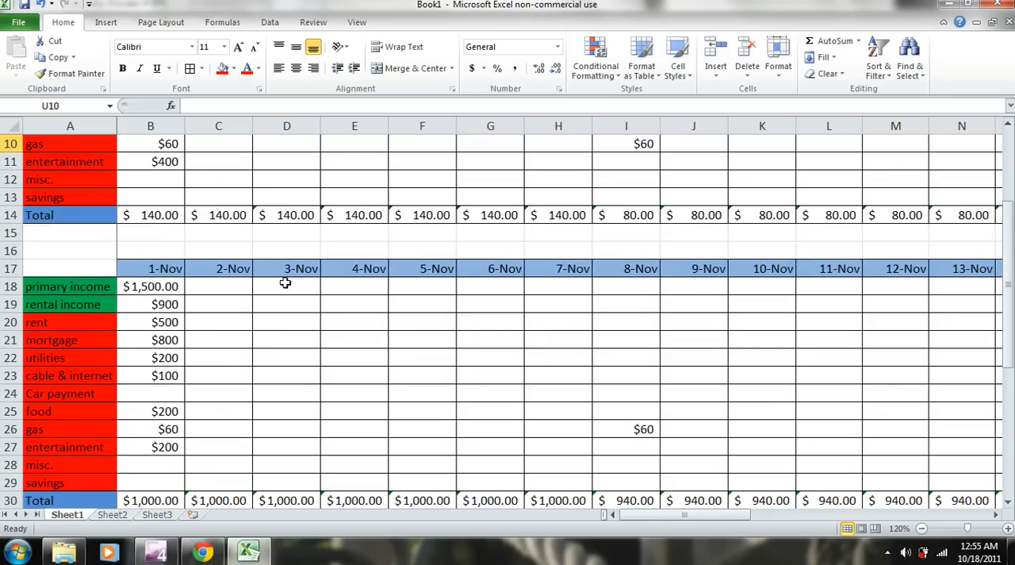
scroll(283, 280, "down", 2)
scroll(284, 280, "down", 2)
scroll(284, 283, "down", 4)
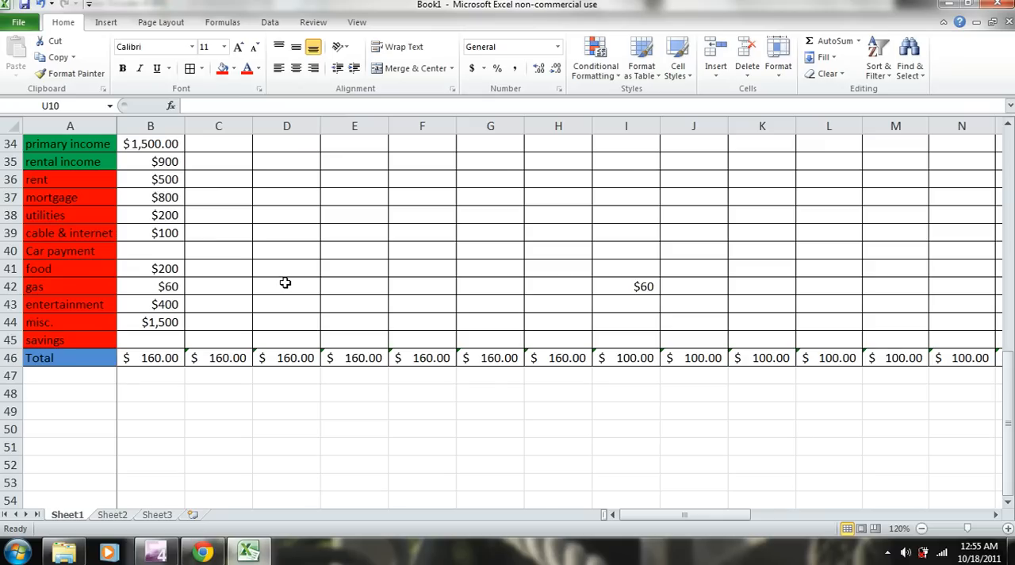
scroll(285, 284, "up", 3)
scroll(285, 284, "up", 3)
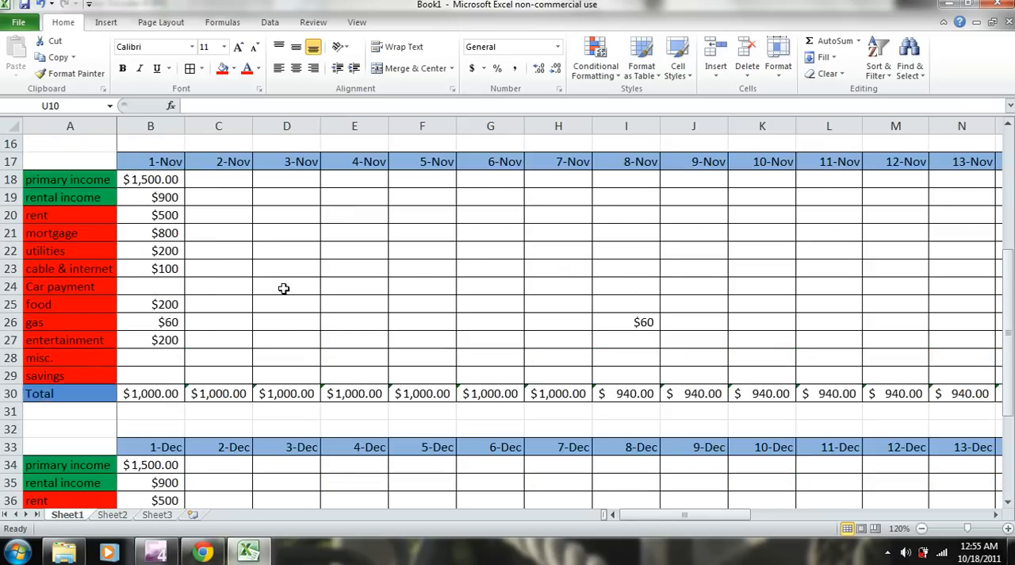
scroll(285, 283, "up", 3)
scroll(285, 283, "up", 2)
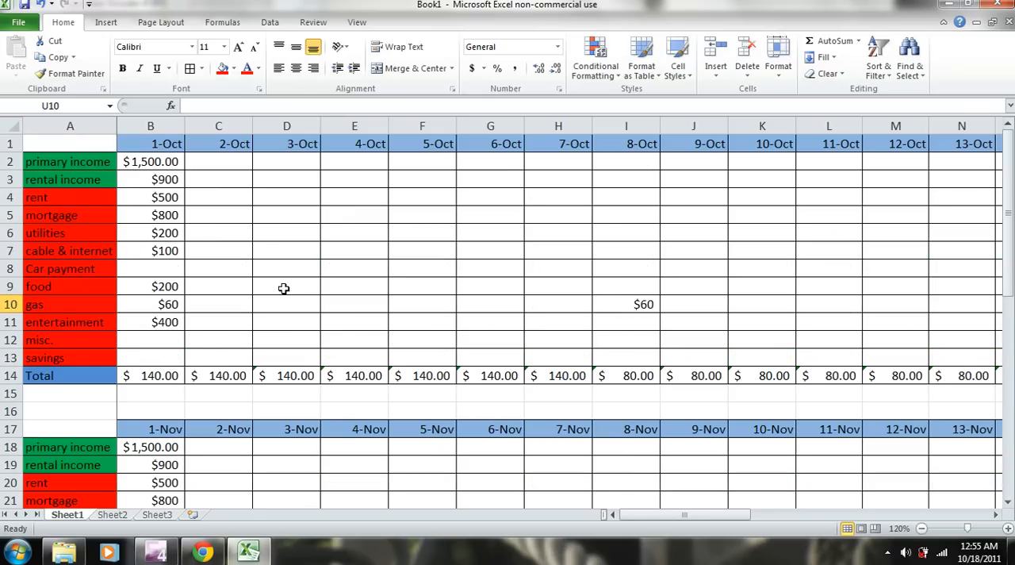